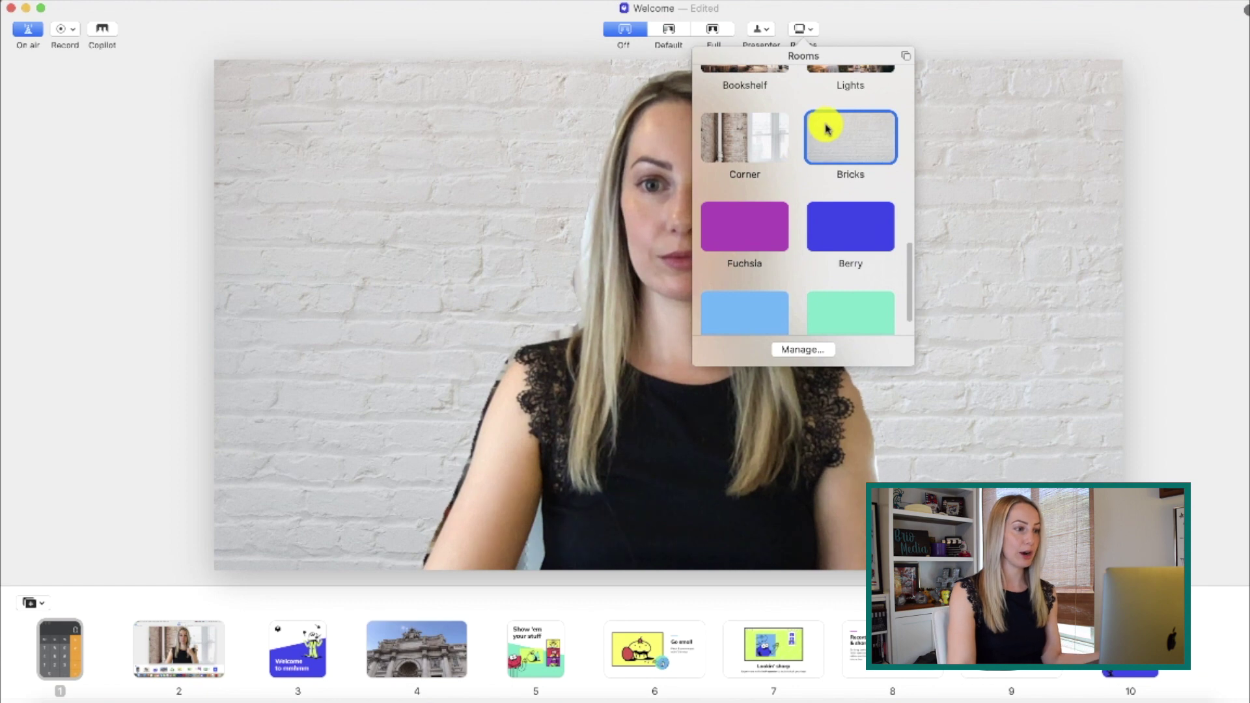
Try the Berry room and the animated Marbled room as the virtual background.
left_click(824, 215)
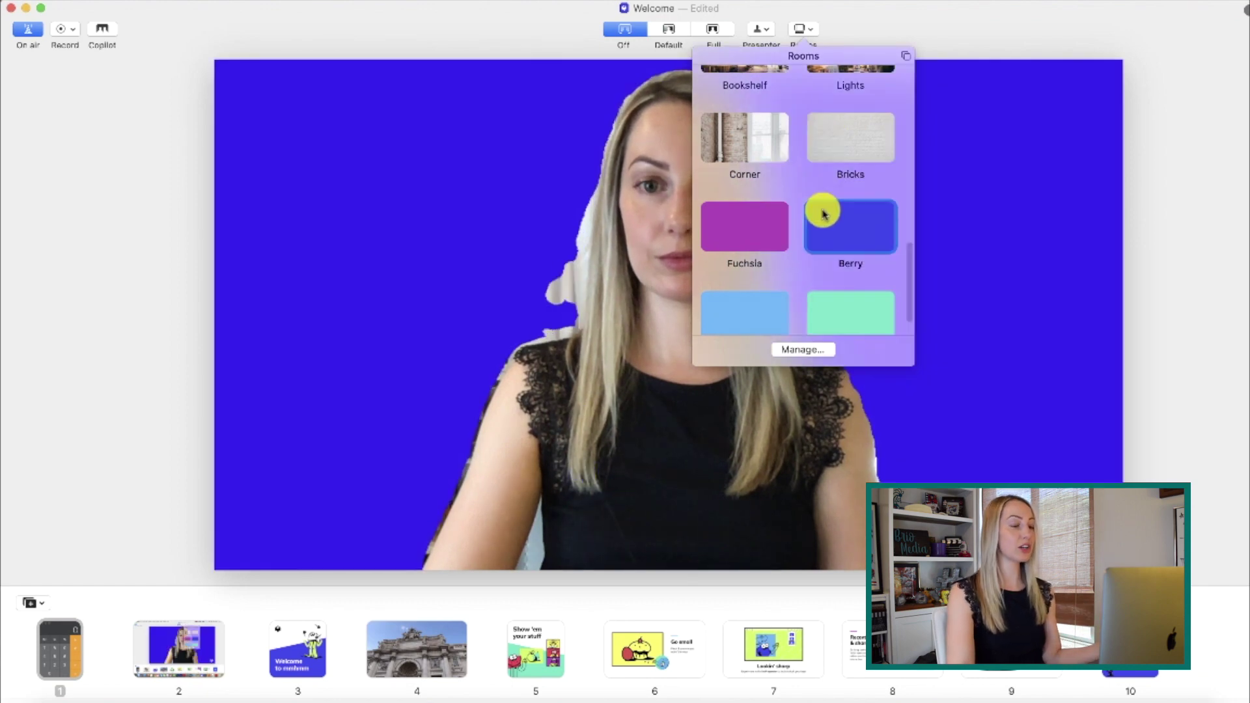
scroll(823, 214, "up", 4)
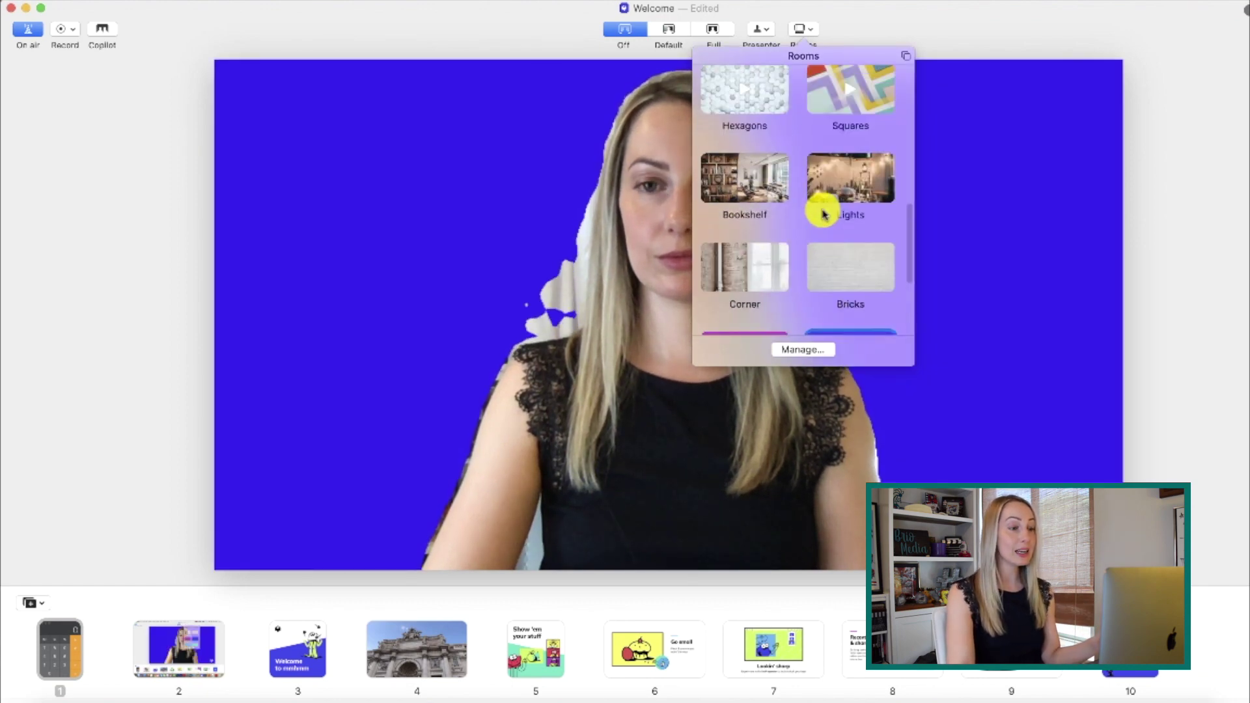
scroll(759, 179, "up", 2)
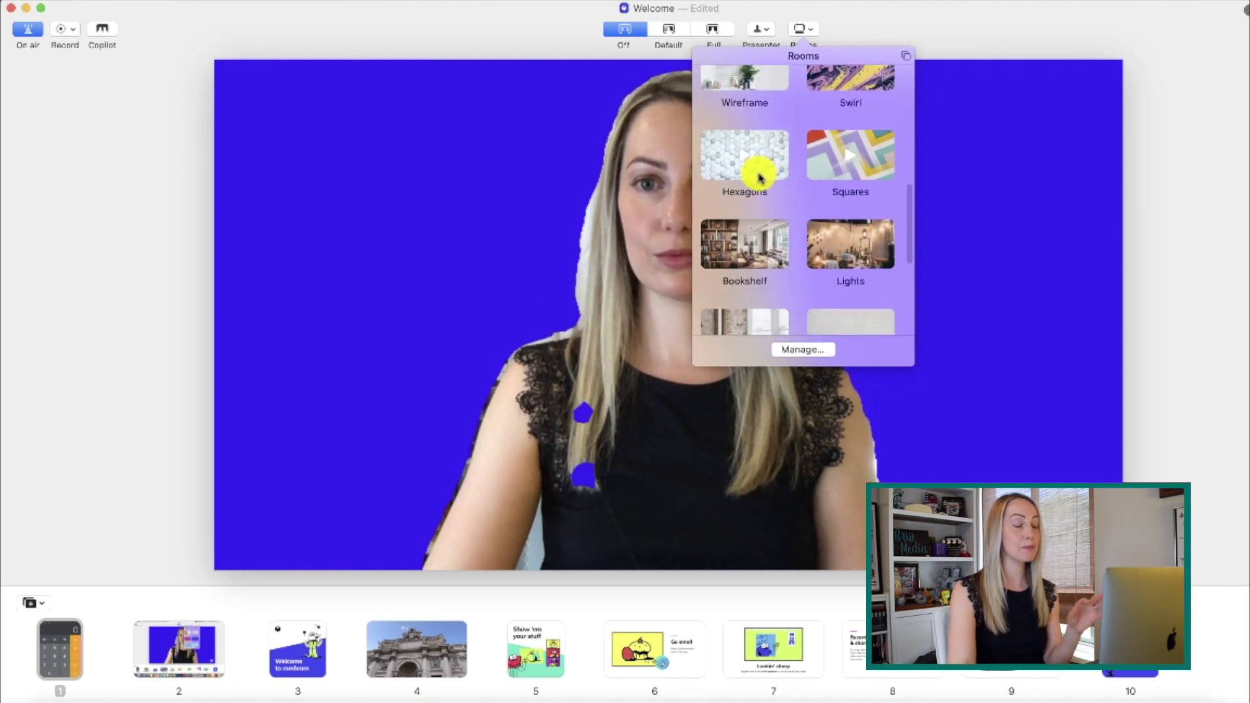
scroll(884, 153, "up", 3)
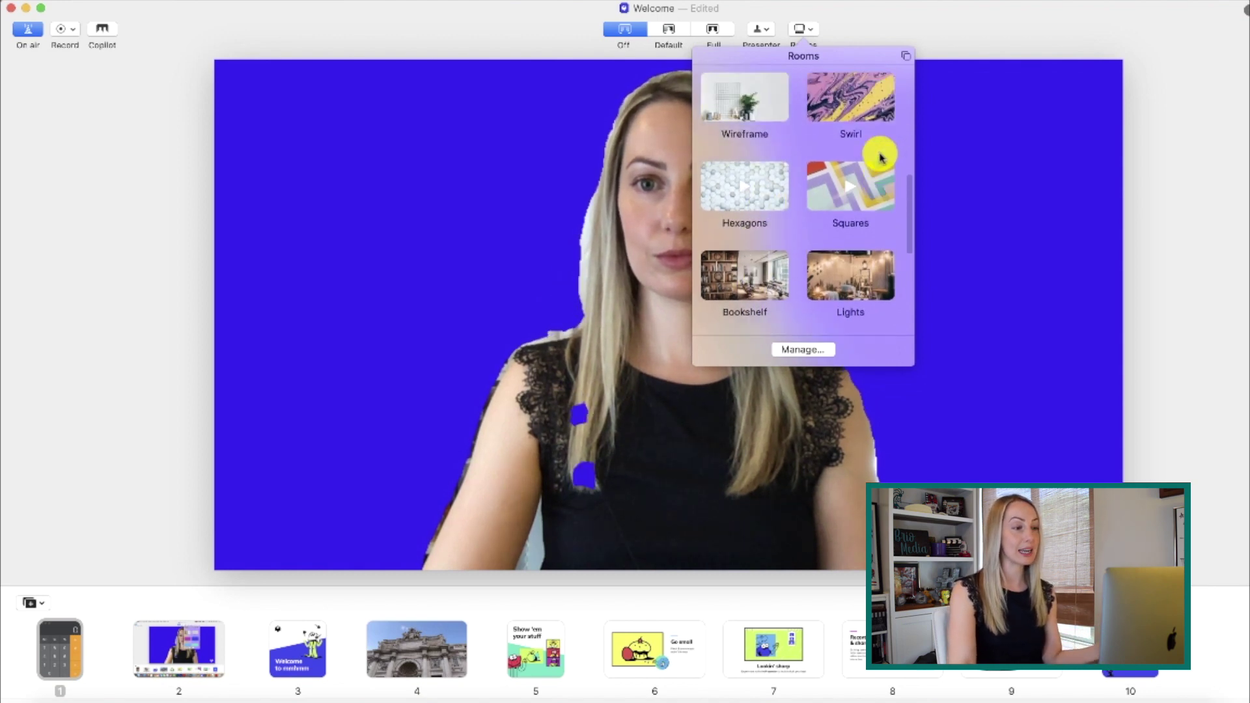
scroll(872, 168, "up", 3)
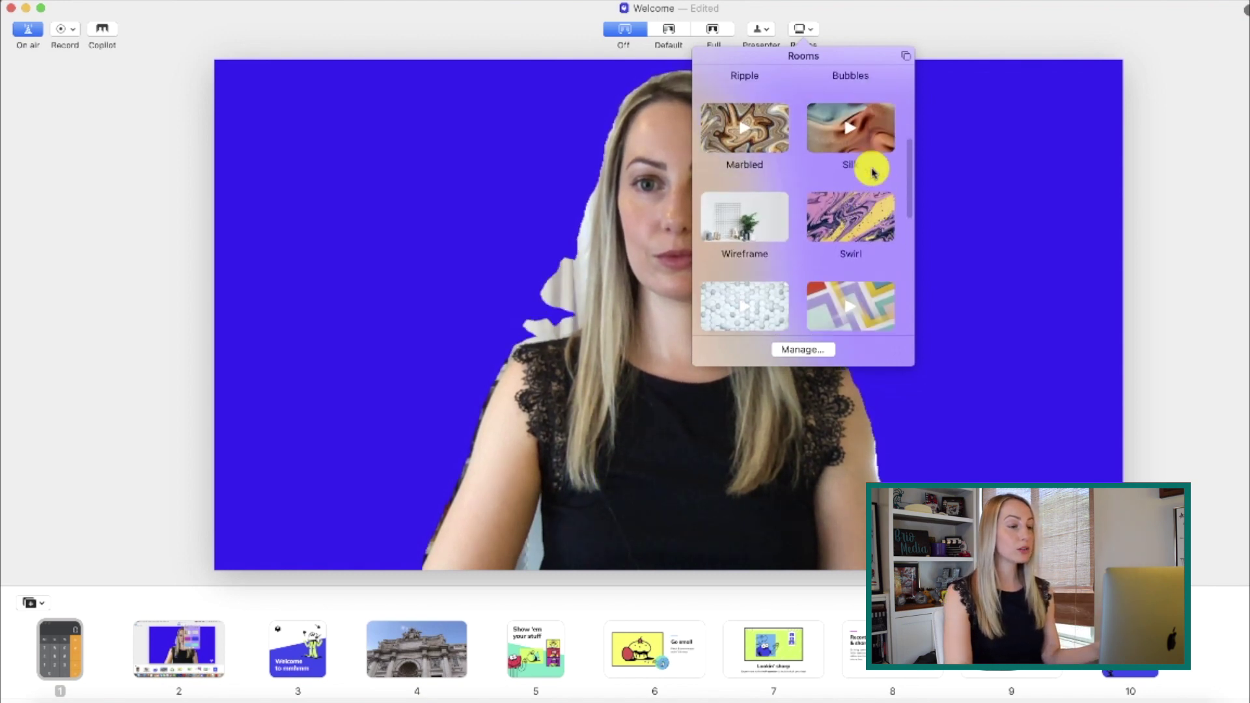
left_click(769, 195)
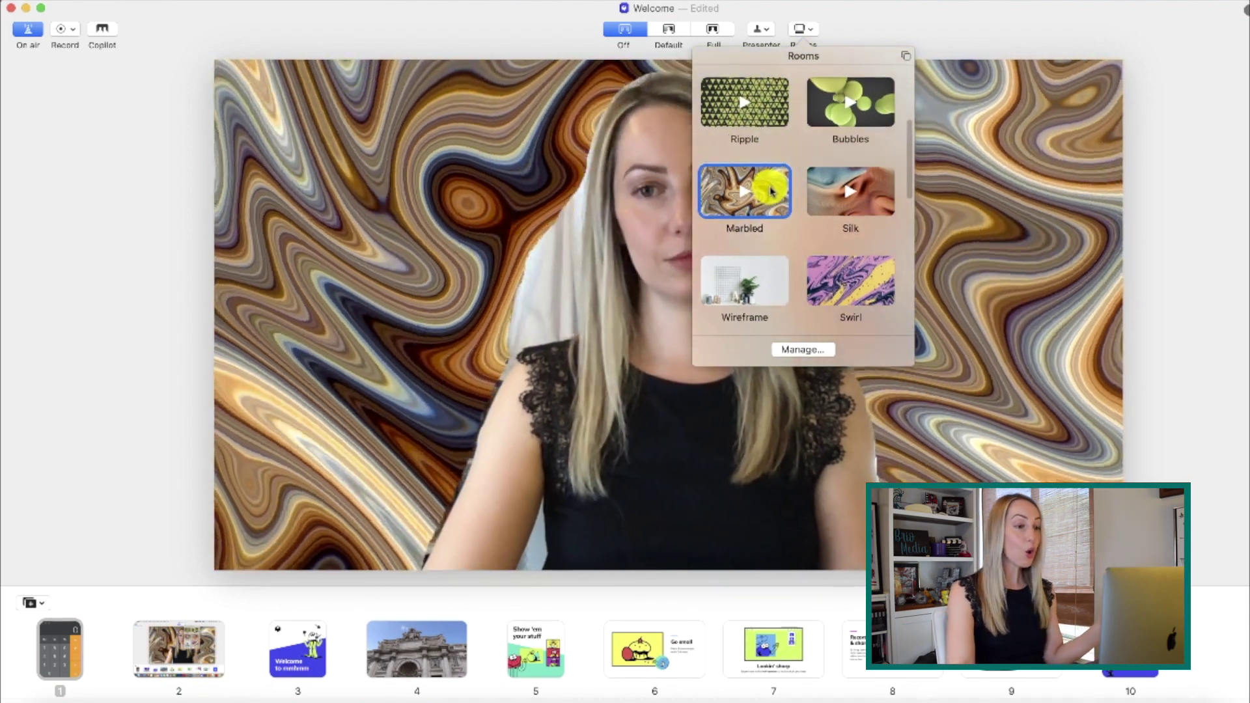
Preview the Wireframe and Bookshelf rooms and set Corner as the virtual background.
scroll(770, 188, "down", 2)
left_click(771, 186)
scroll(768, 195, "down", 3)
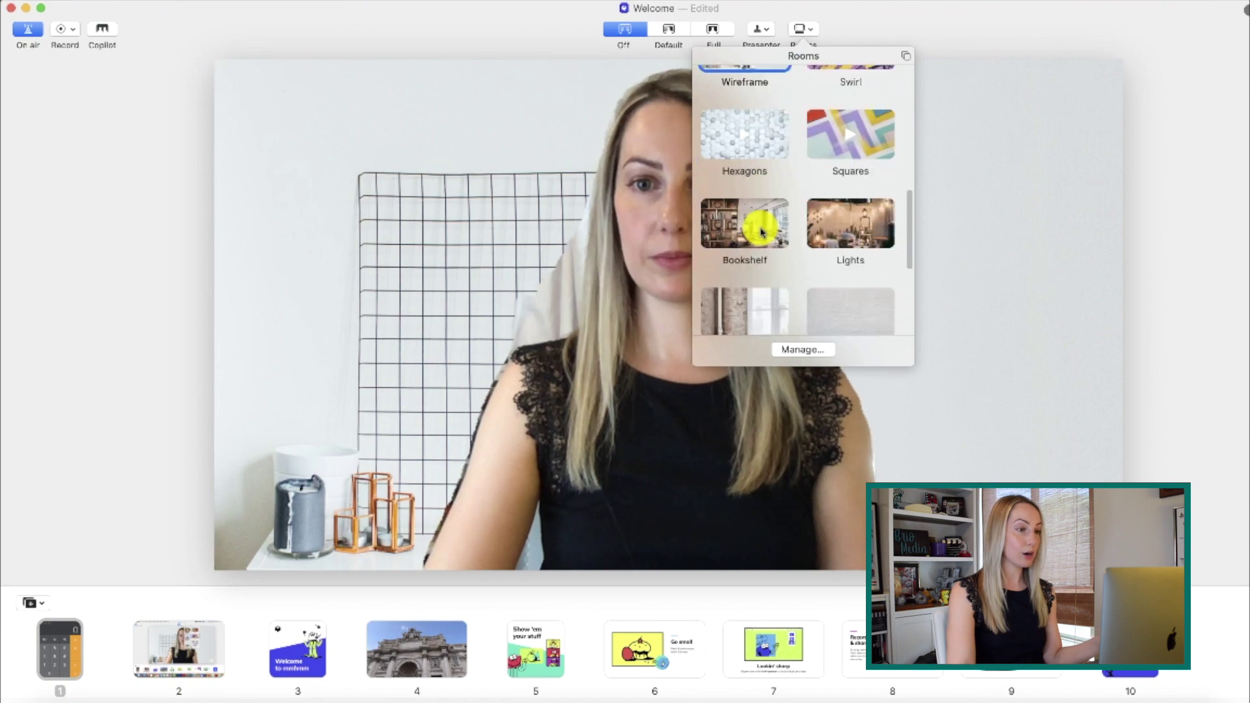
left_click(763, 227)
left_click(742, 312)
scroll(742, 315, "down", 2)
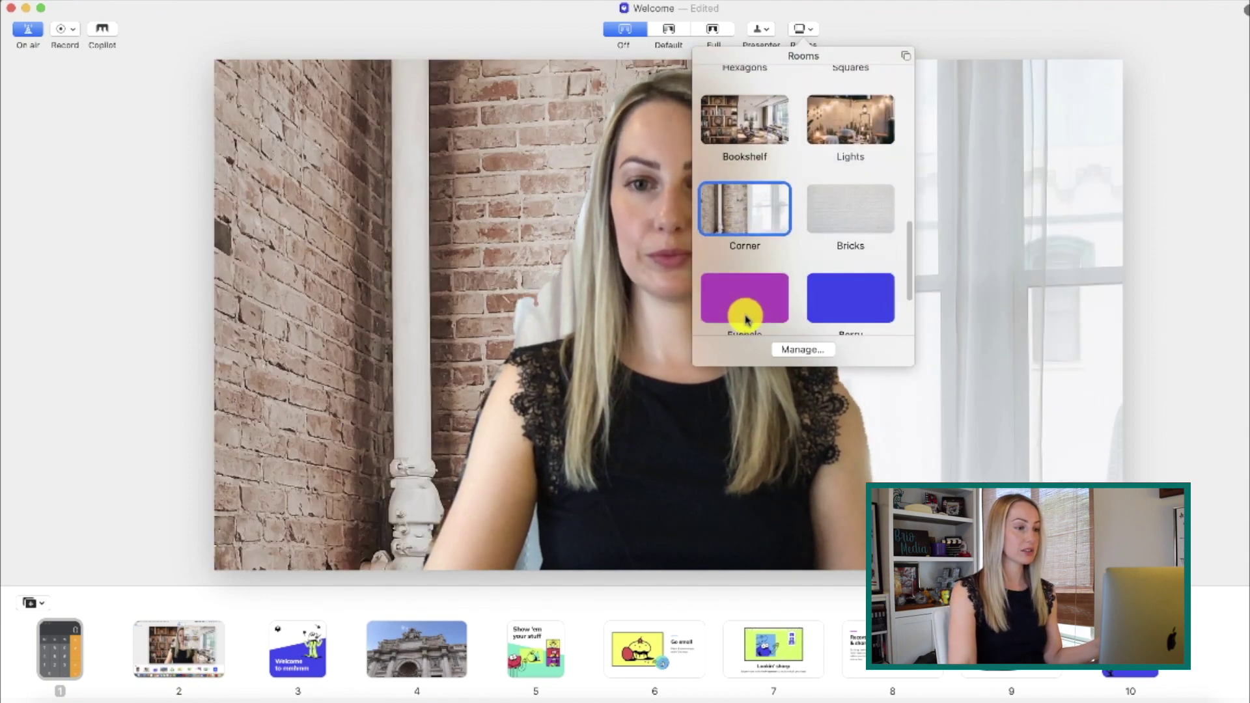
left_click(874, 37)
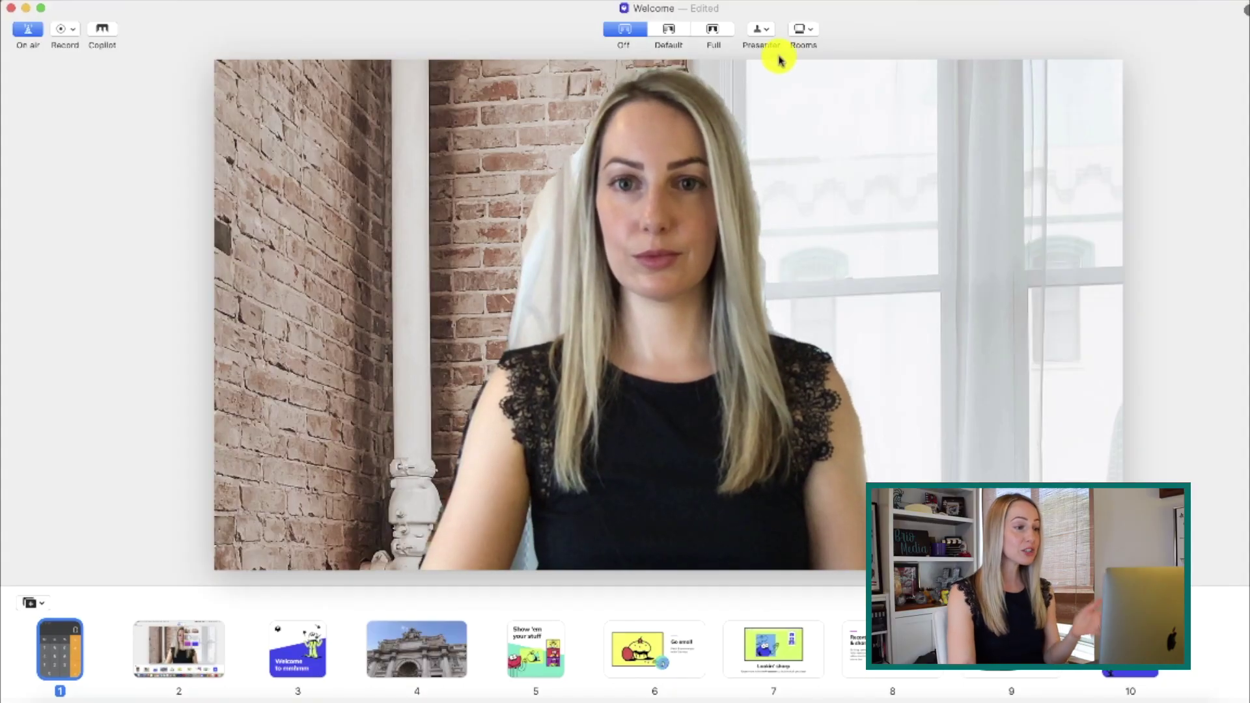
Examine the presenter options for opacity, mask, colorize, size and anchor.
left_click(766, 28)
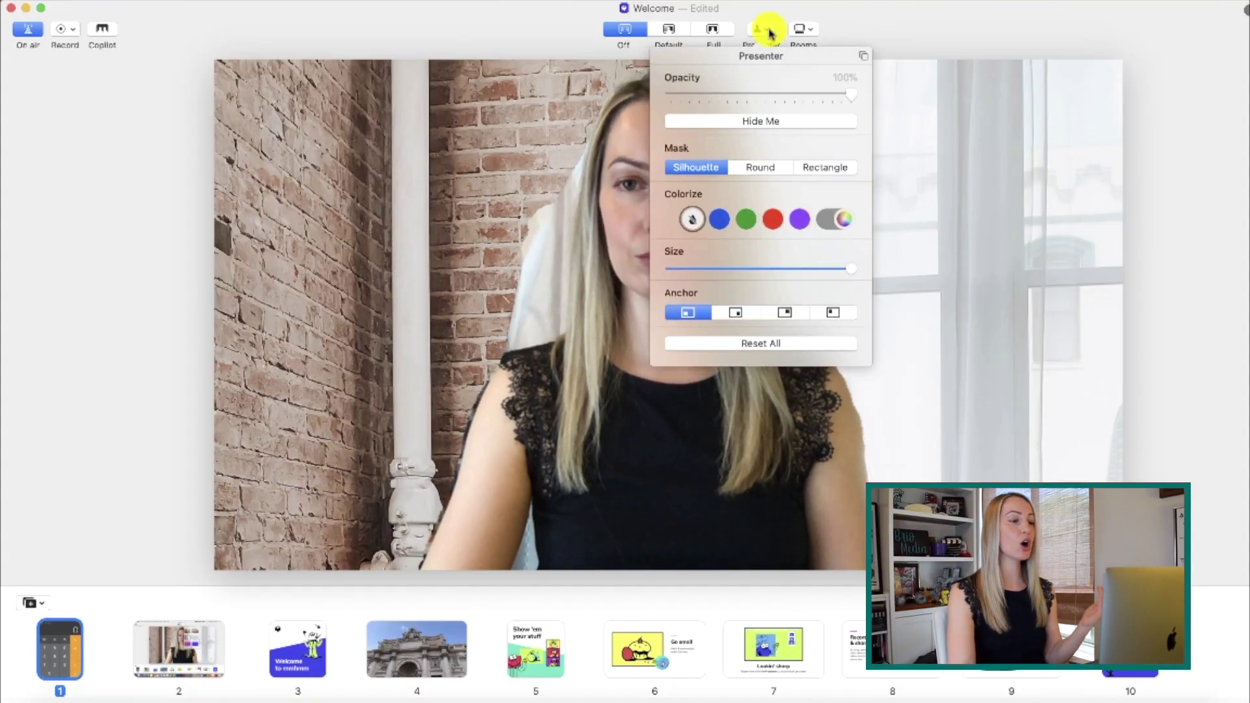
left_click(500, 347)
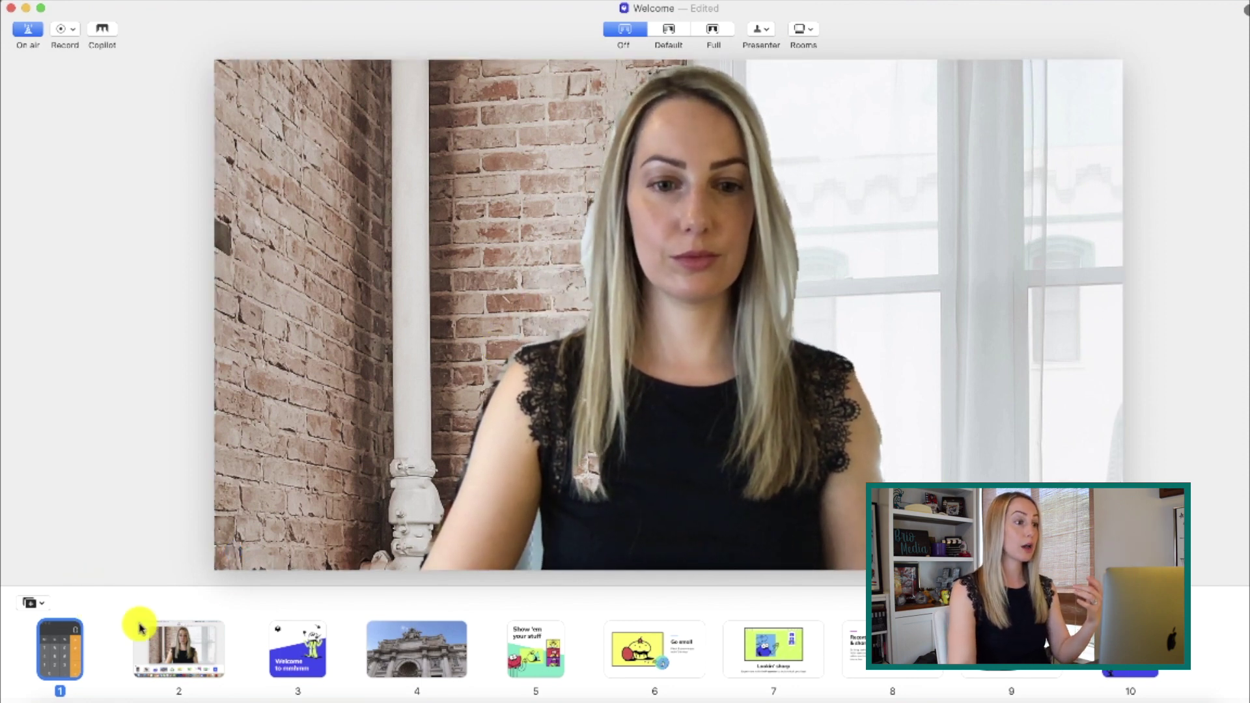
Select the welcome slide and display it behind the presenter in the Default layout, toggling the slide off once.
left_click(285, 651)
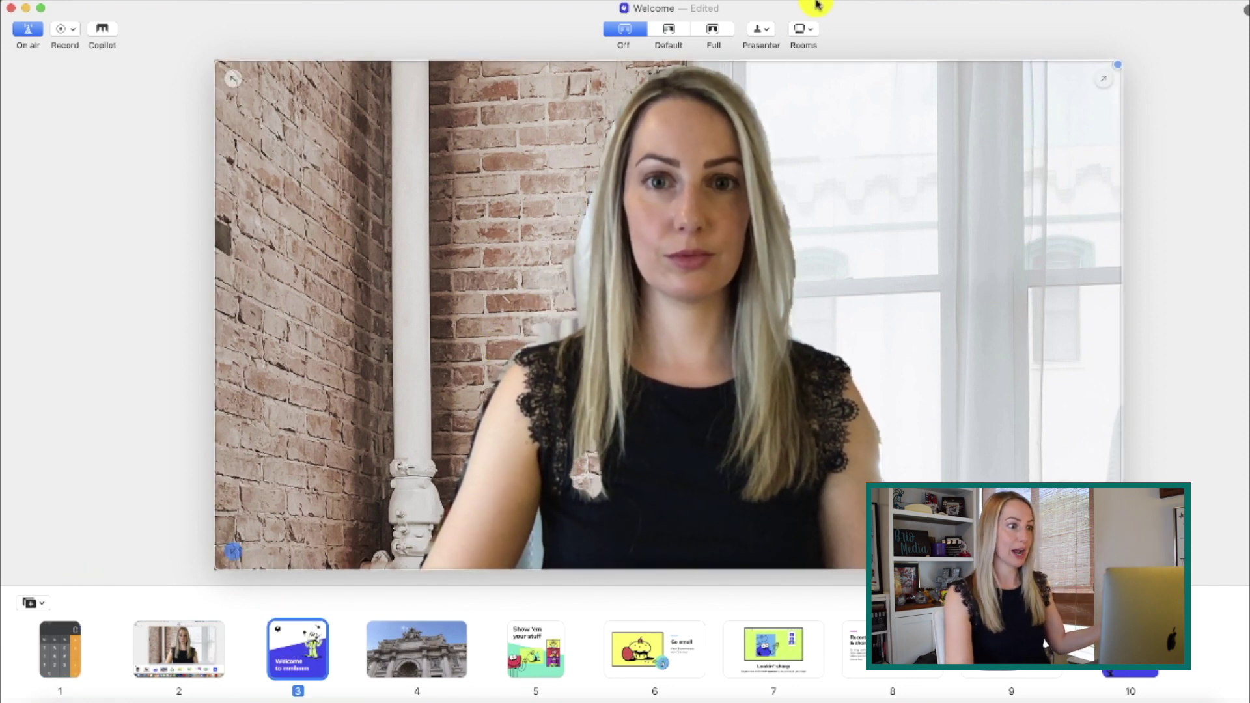
left_click(682, 40)
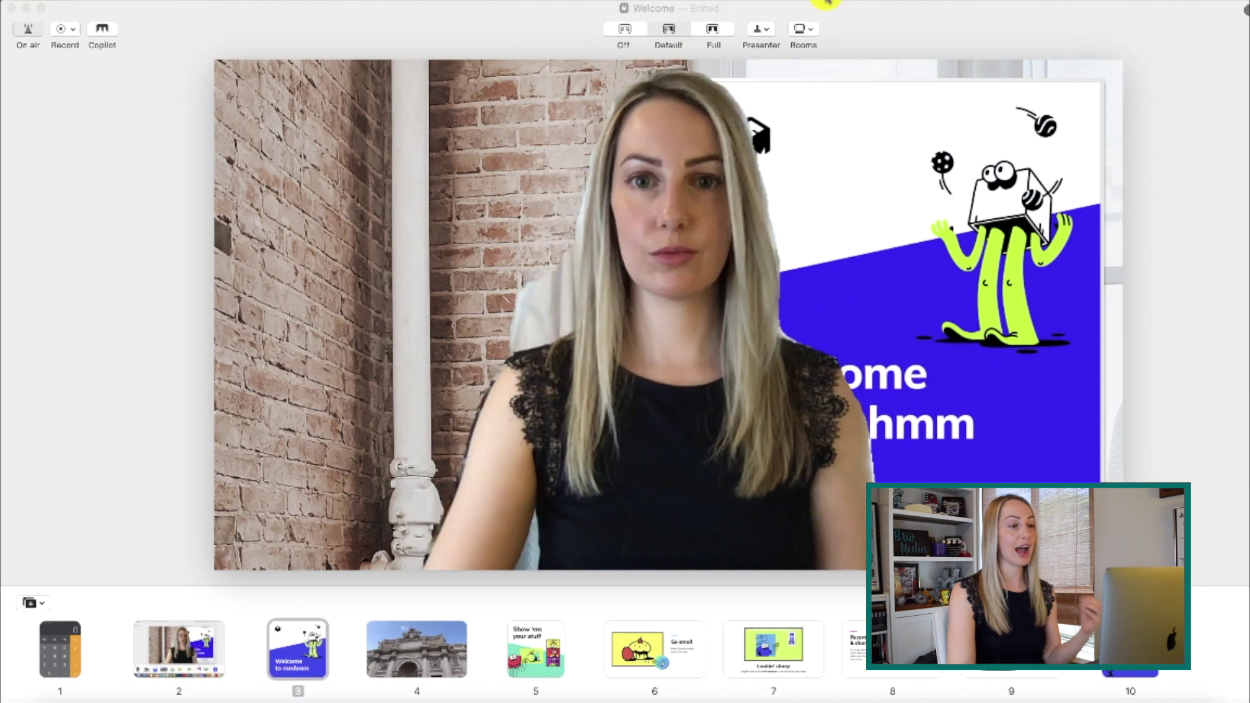
left_click(628, 37)
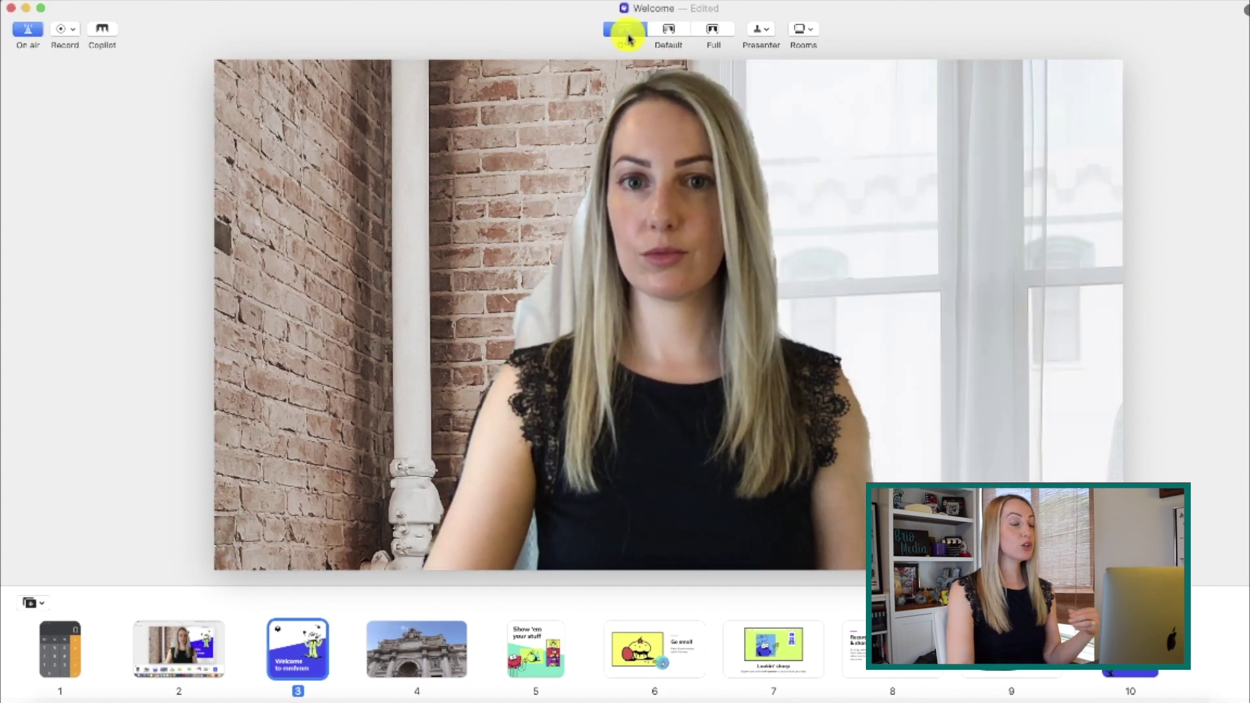
left_click(670, 29)
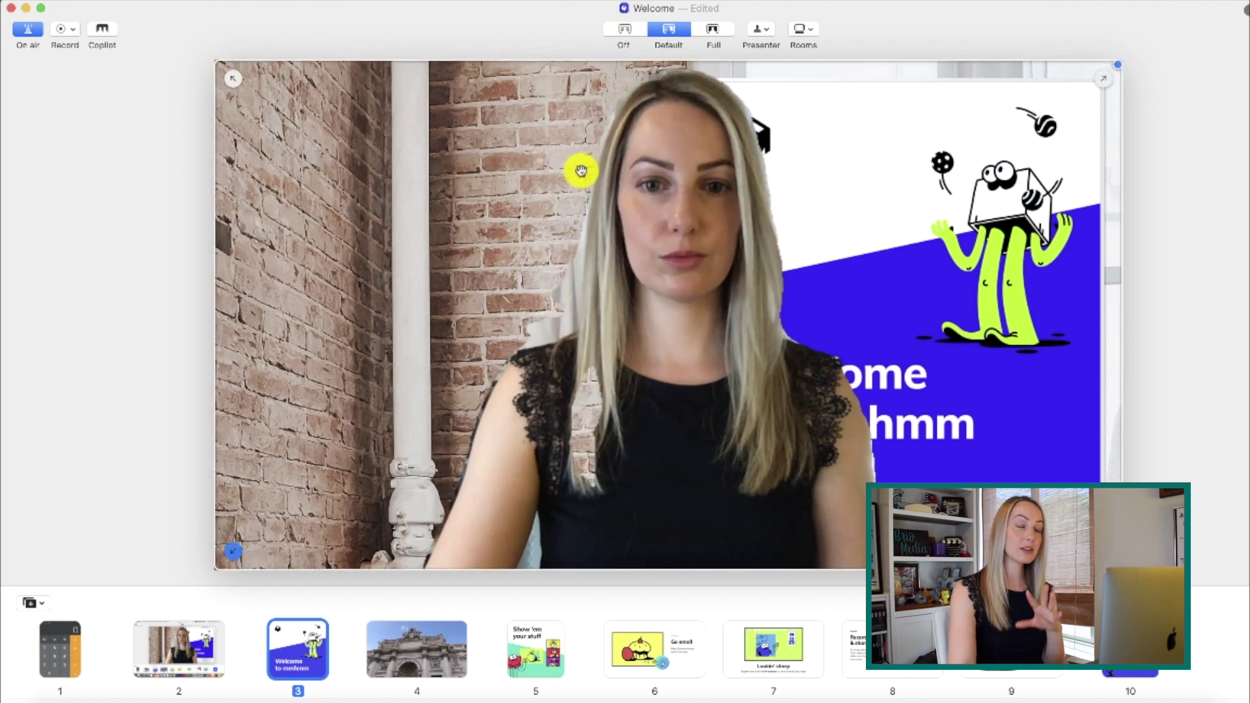
Cycle through several slides and the shared calculator, finishing on the fountain slide.
left_click(531, 647)
left_click(437, 663)
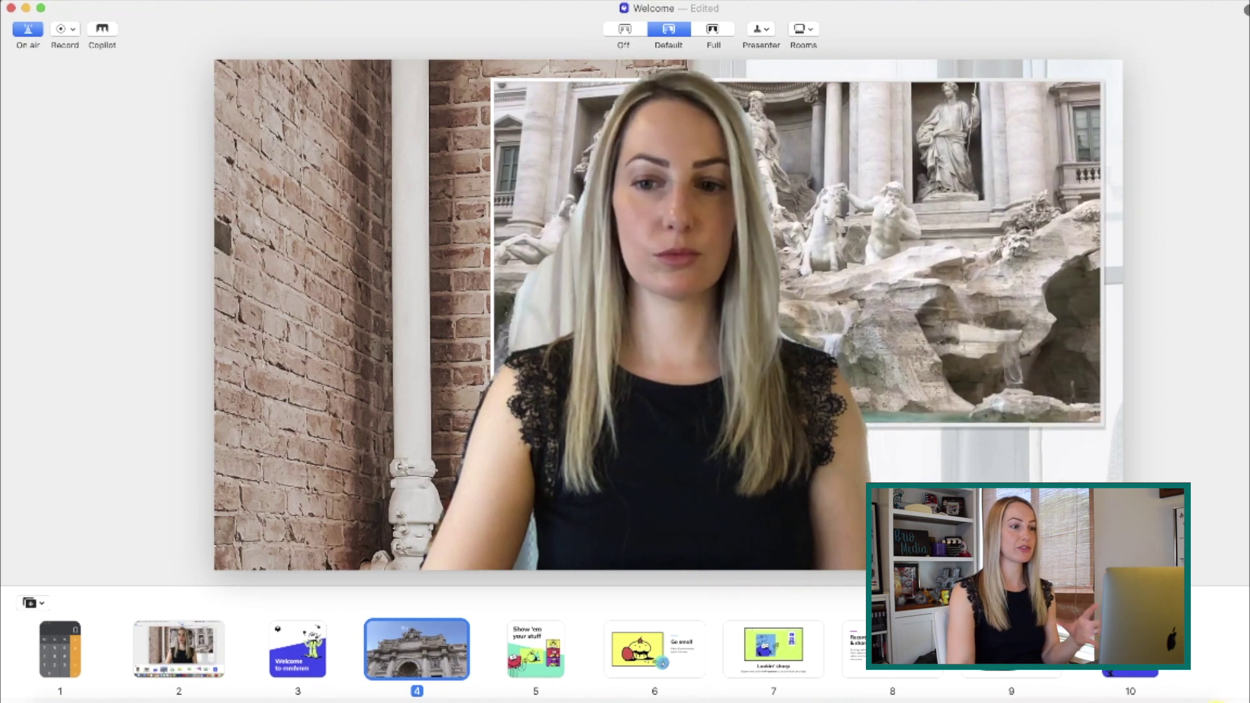
left_click(681, 646)
left_click(763, 635)
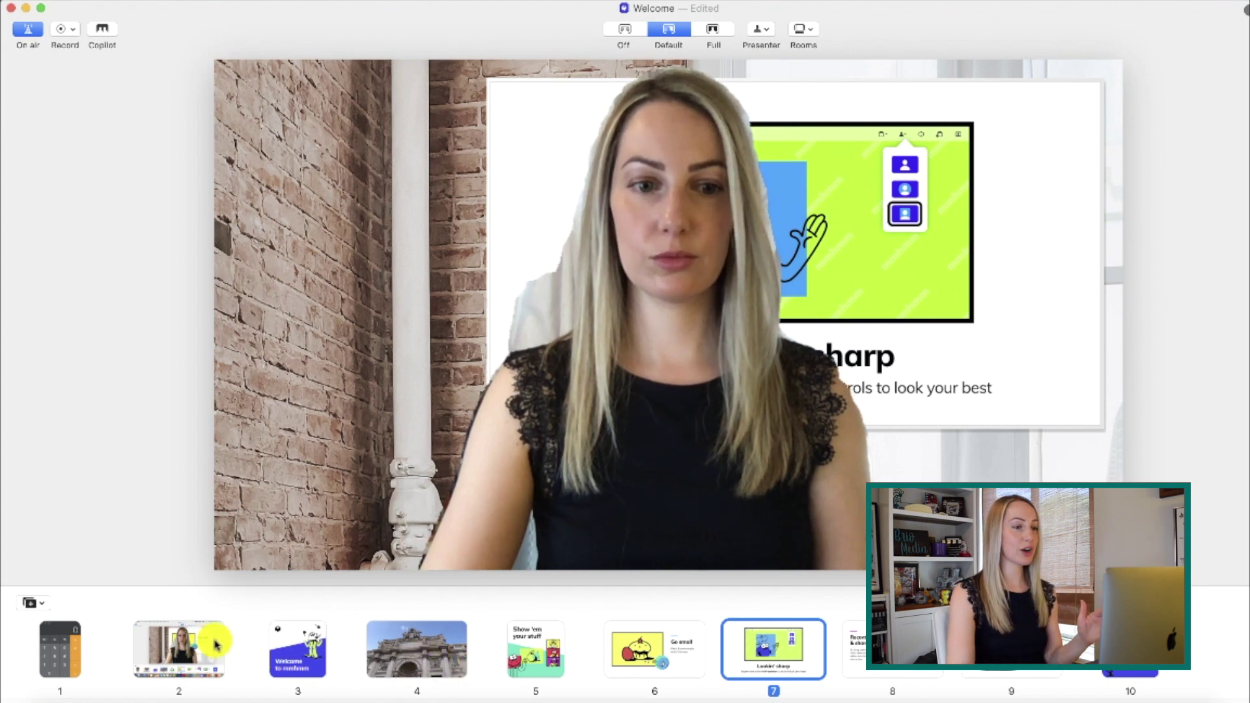
left_click(304, 640)
left_click(60, 654)
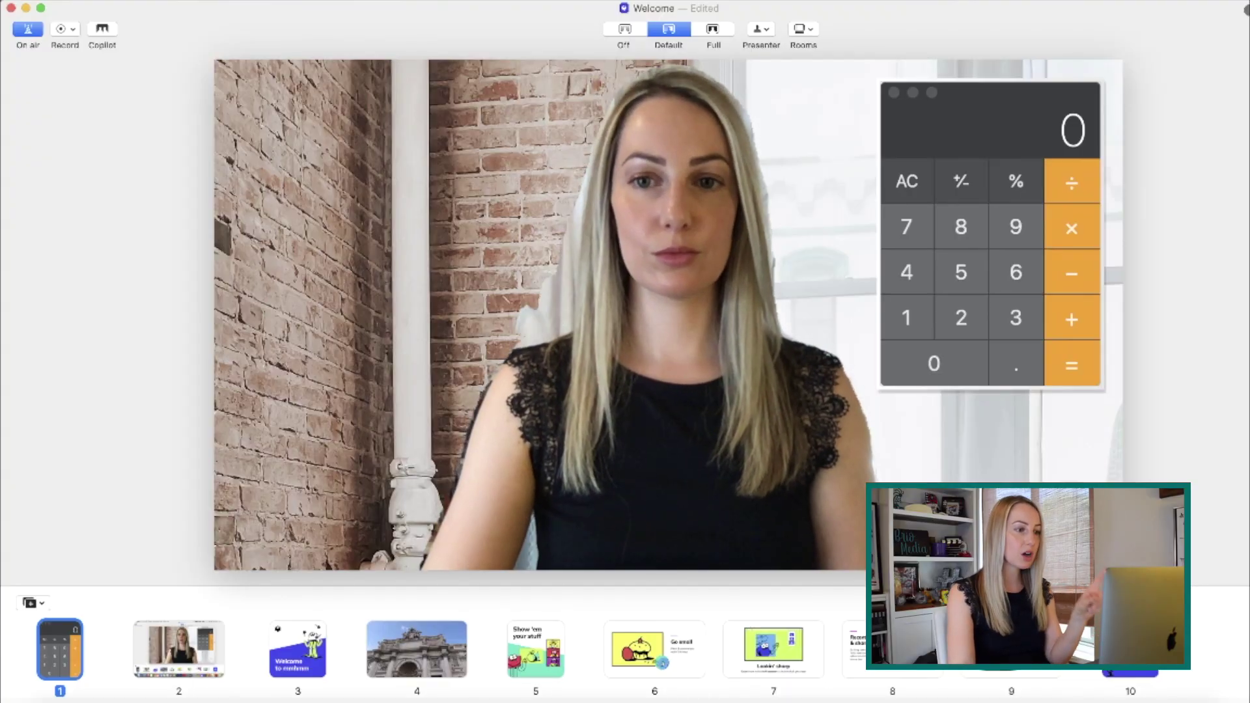
left_click(448, 651)
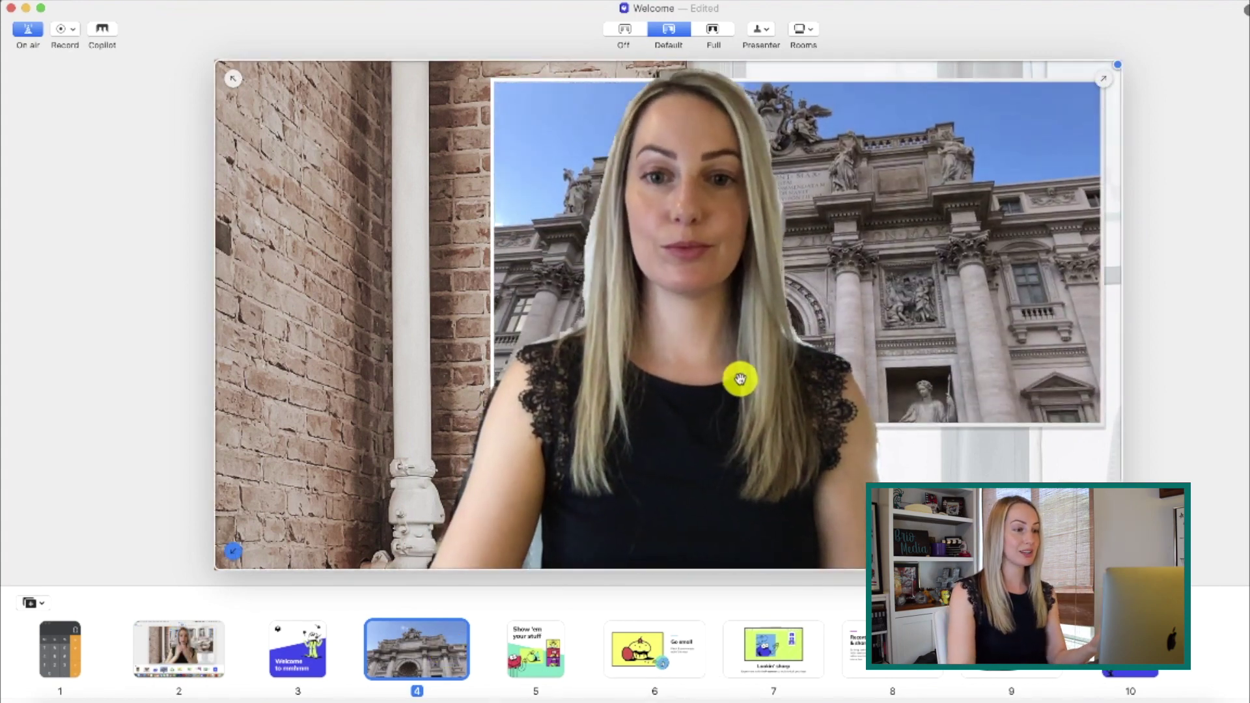
Try shrinking the presenter to a little over half size, and reset all presenter settings.
left_click(761, 32)
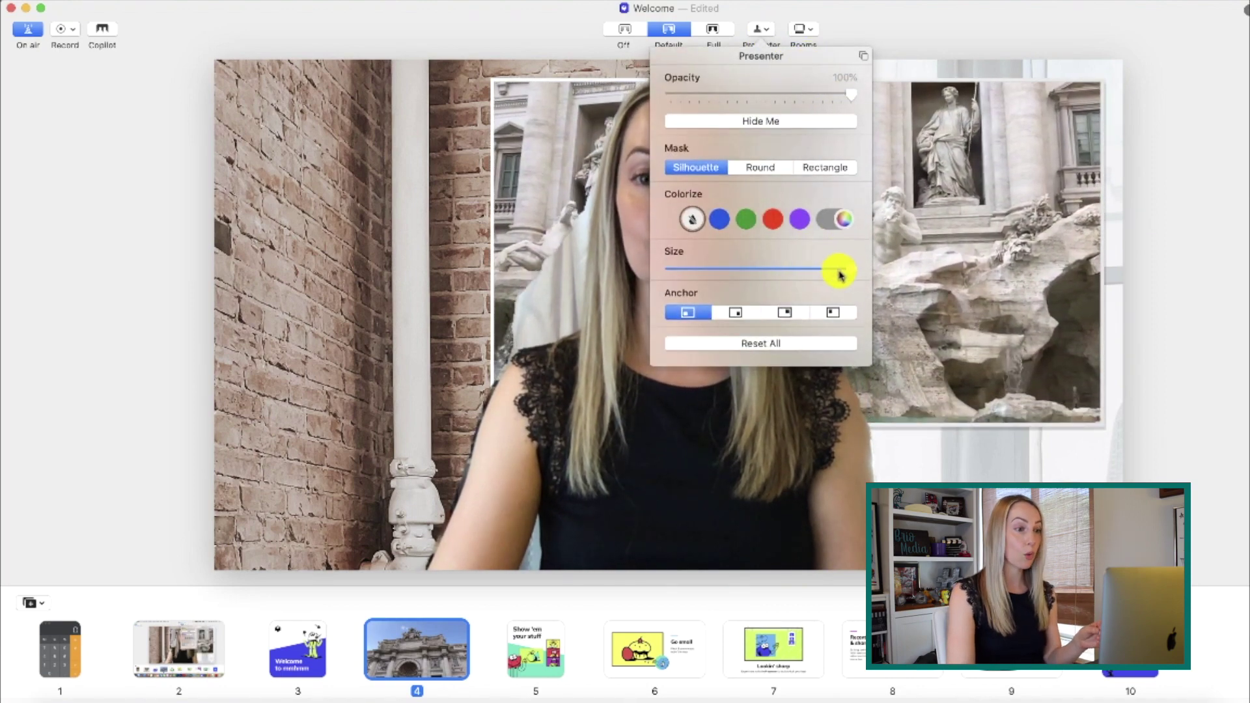
left_click_drag(842, 273, 775, 279)
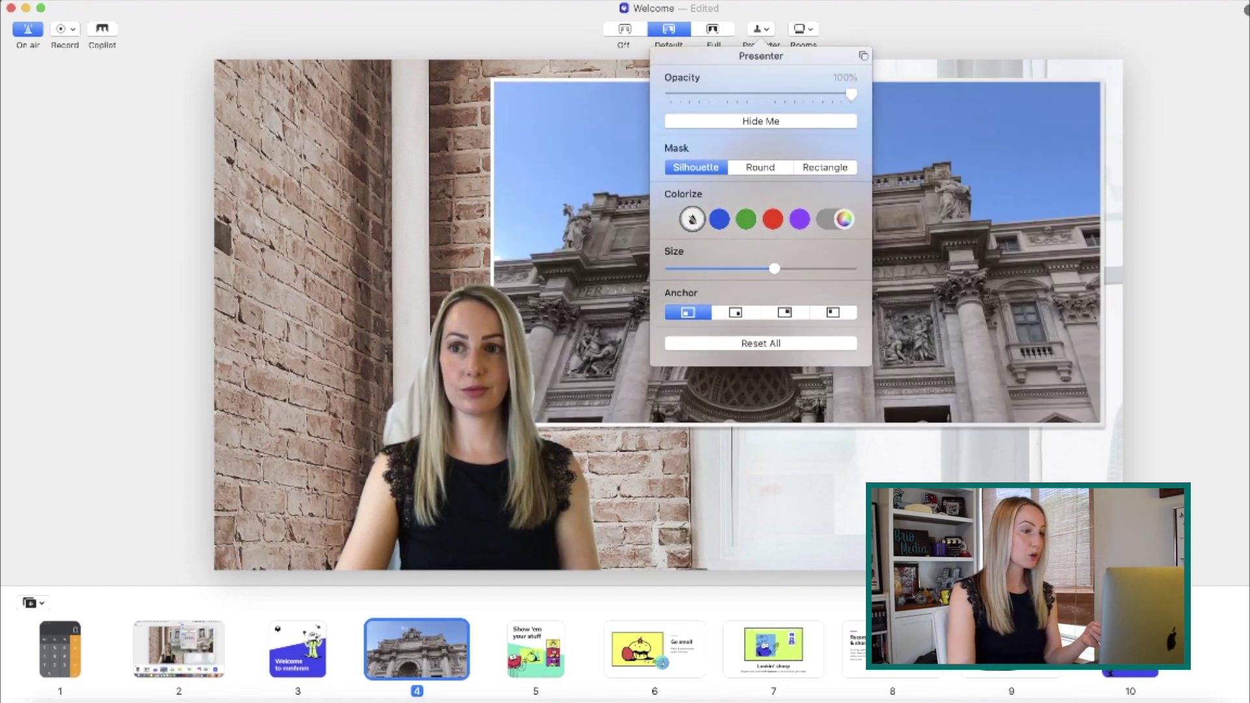
left_click(518, 648)
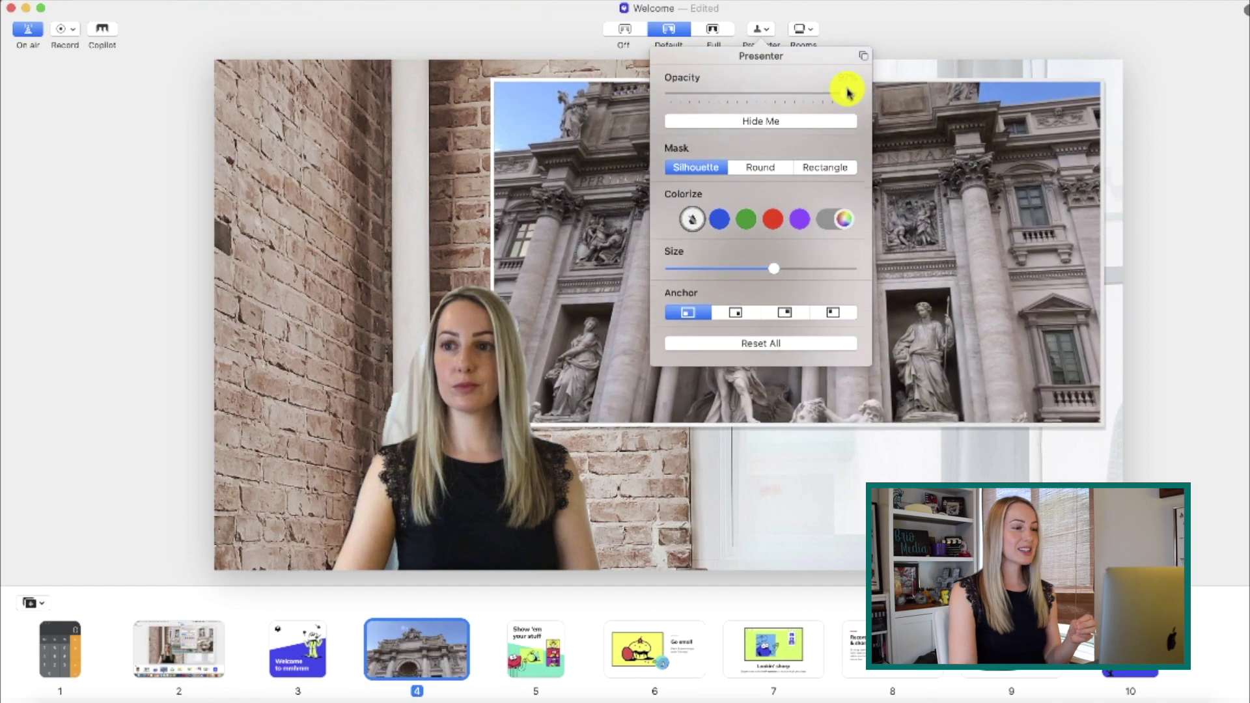
left_click(763, 341)
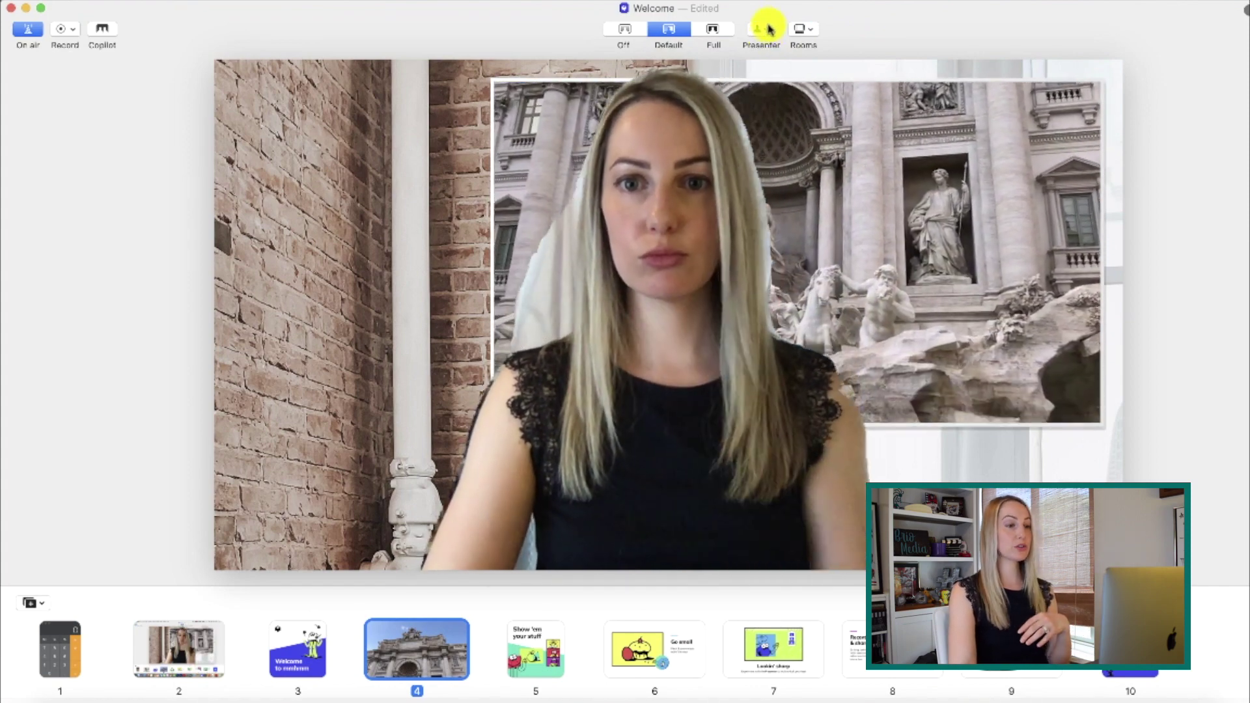
Lower the presenter's opacity to 42%.
left_click_drag(847, 93, 749, 91)
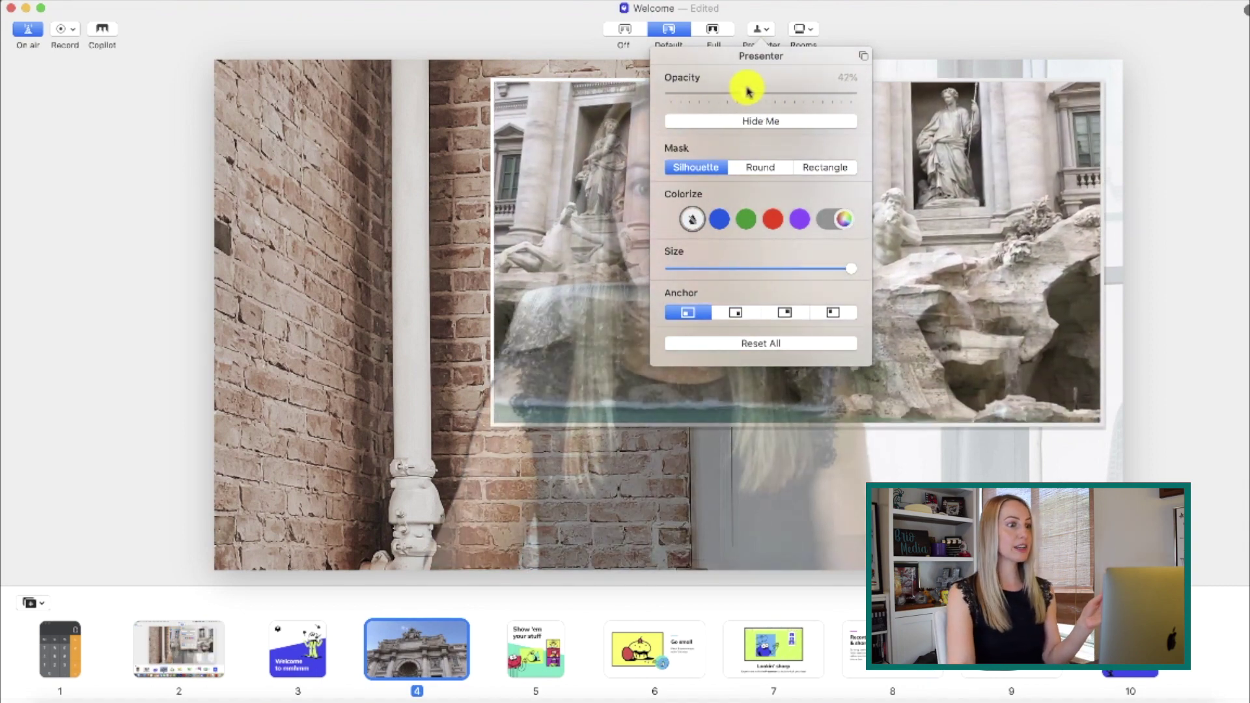
left_click(873, 20)
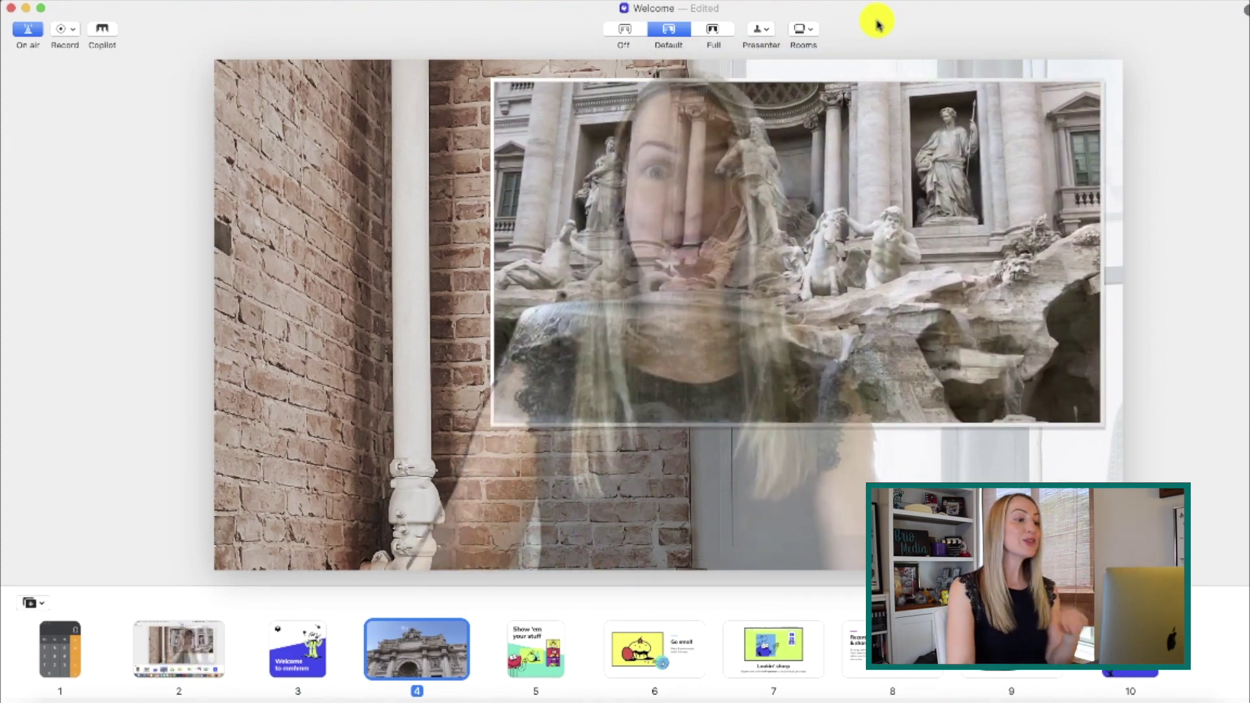
Add a screen share of the iPhone window to the slides and show it in the presentation.
left_click(535, 649)
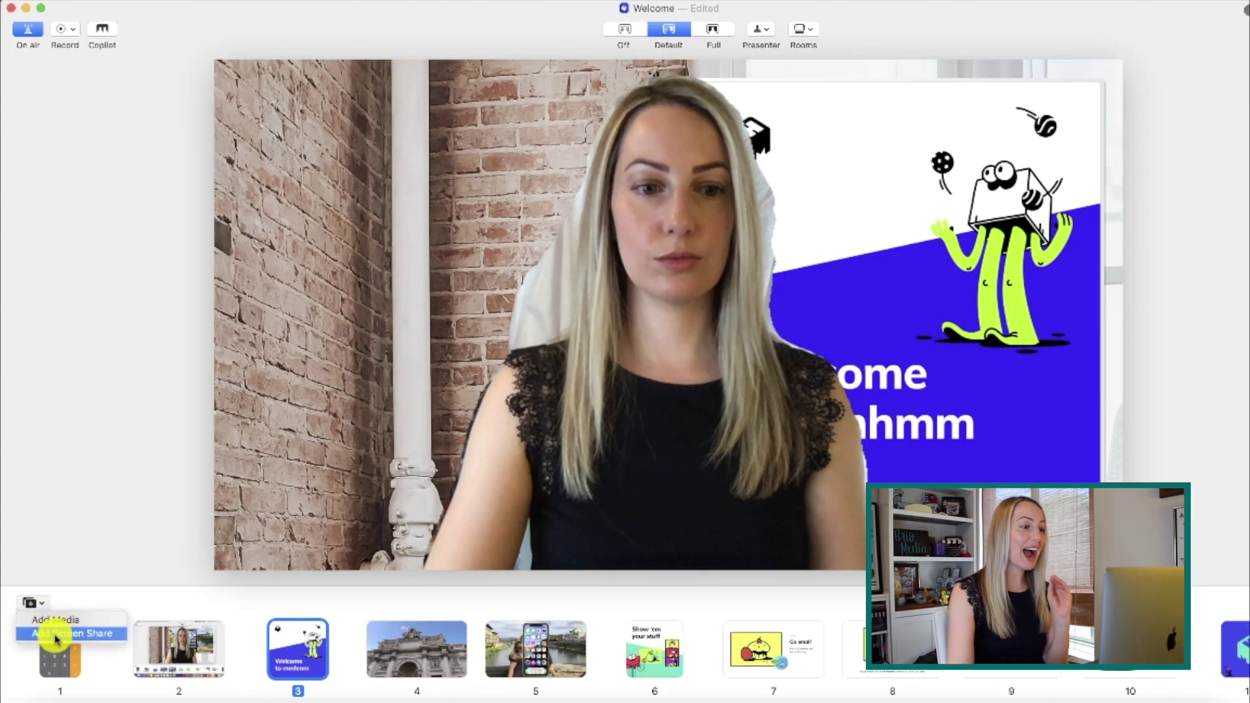
left_click(91, 633)
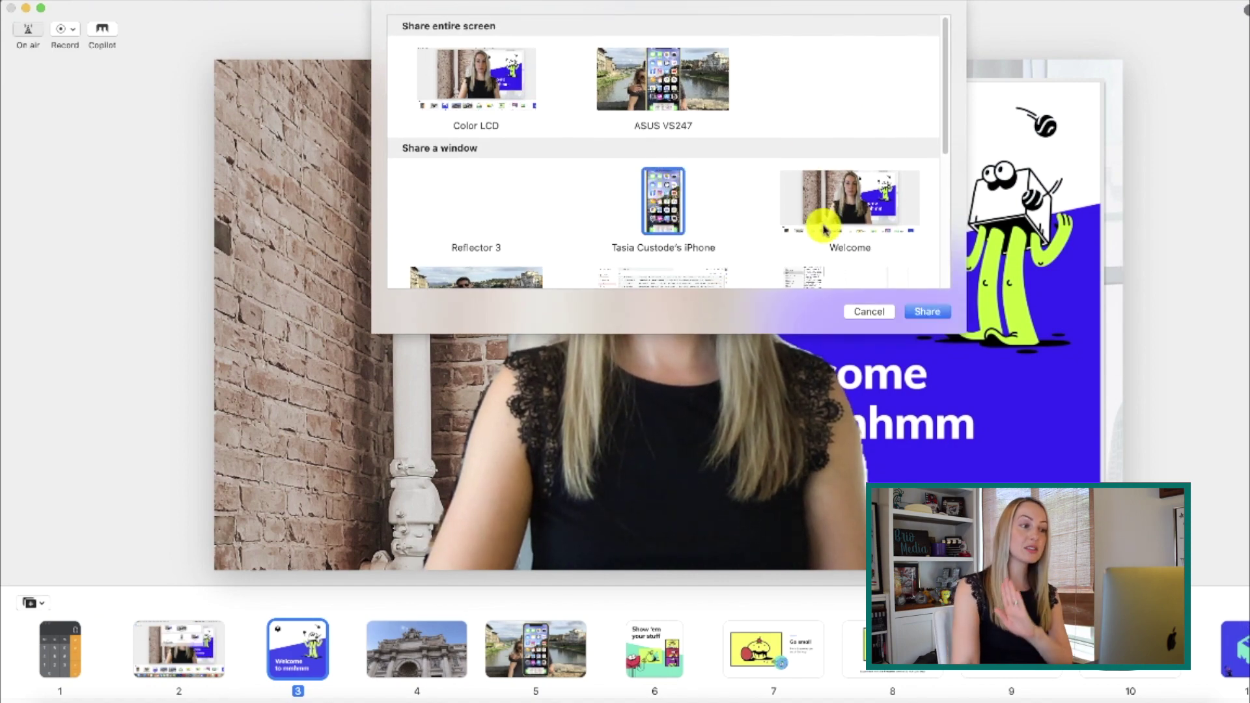
left_click(921, 307)
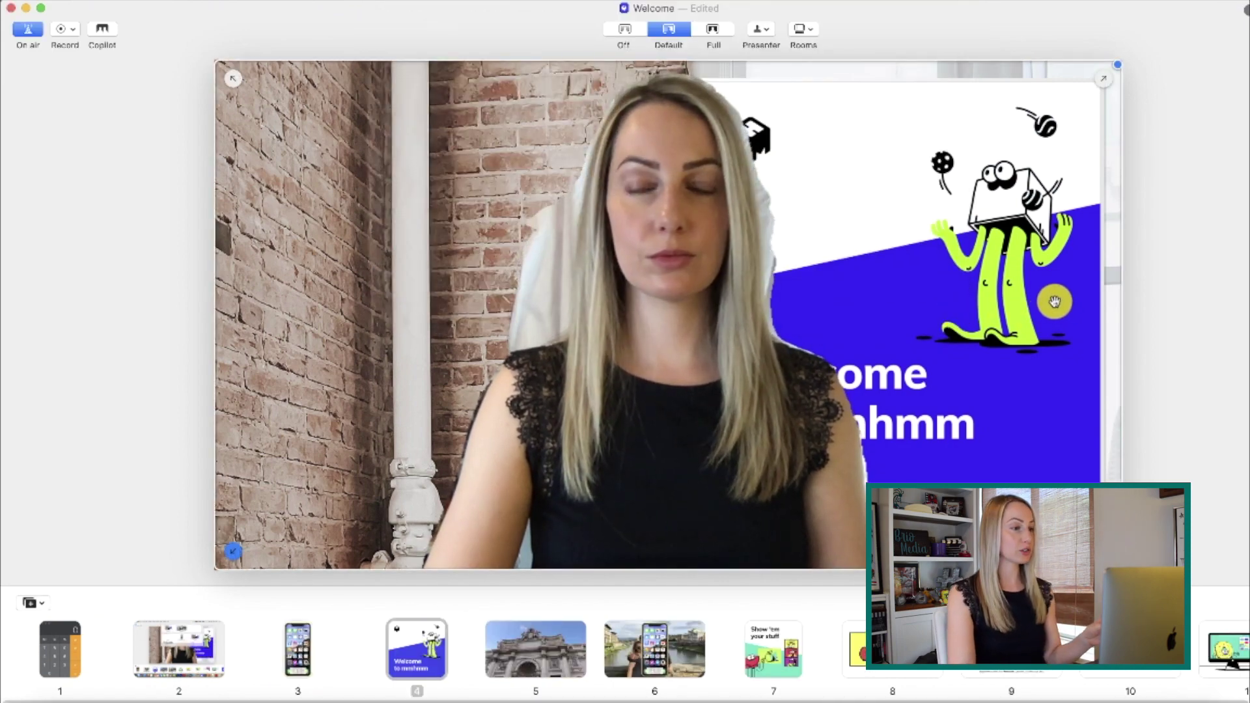
left_click(303, 635)
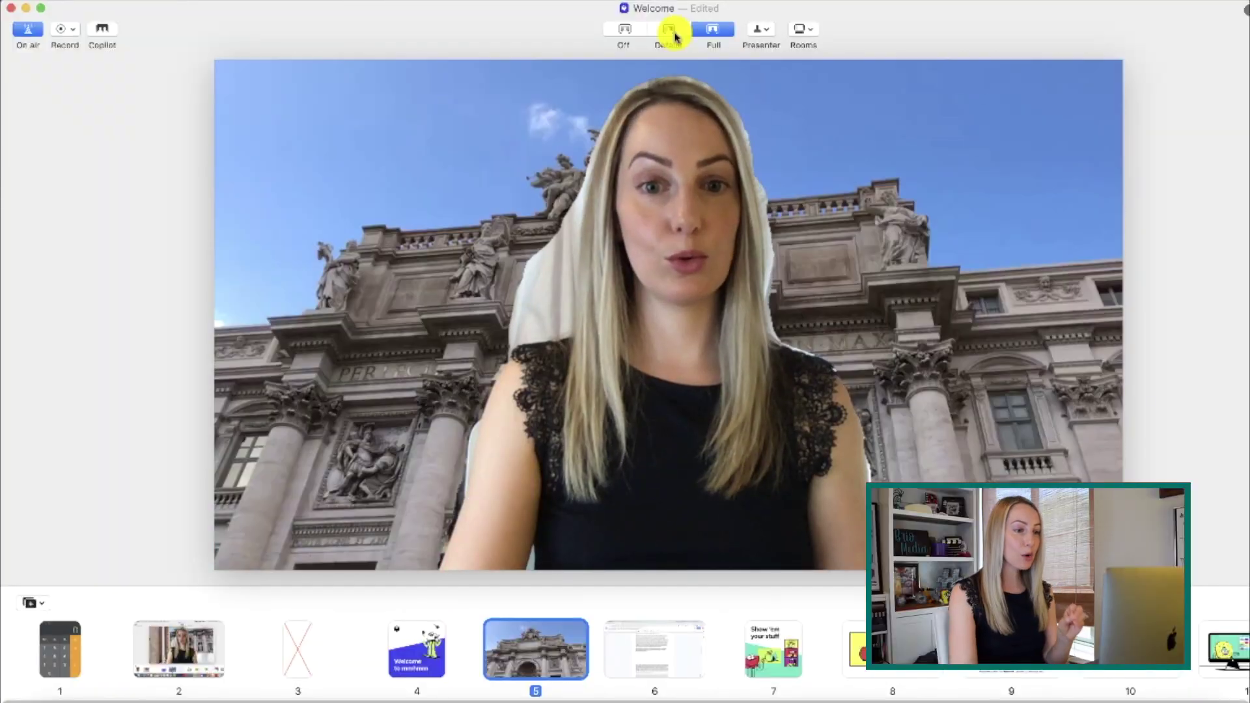
Switch the fountain slide from the Full to the Default layout and view the available recording options.
left_click(675, 33)
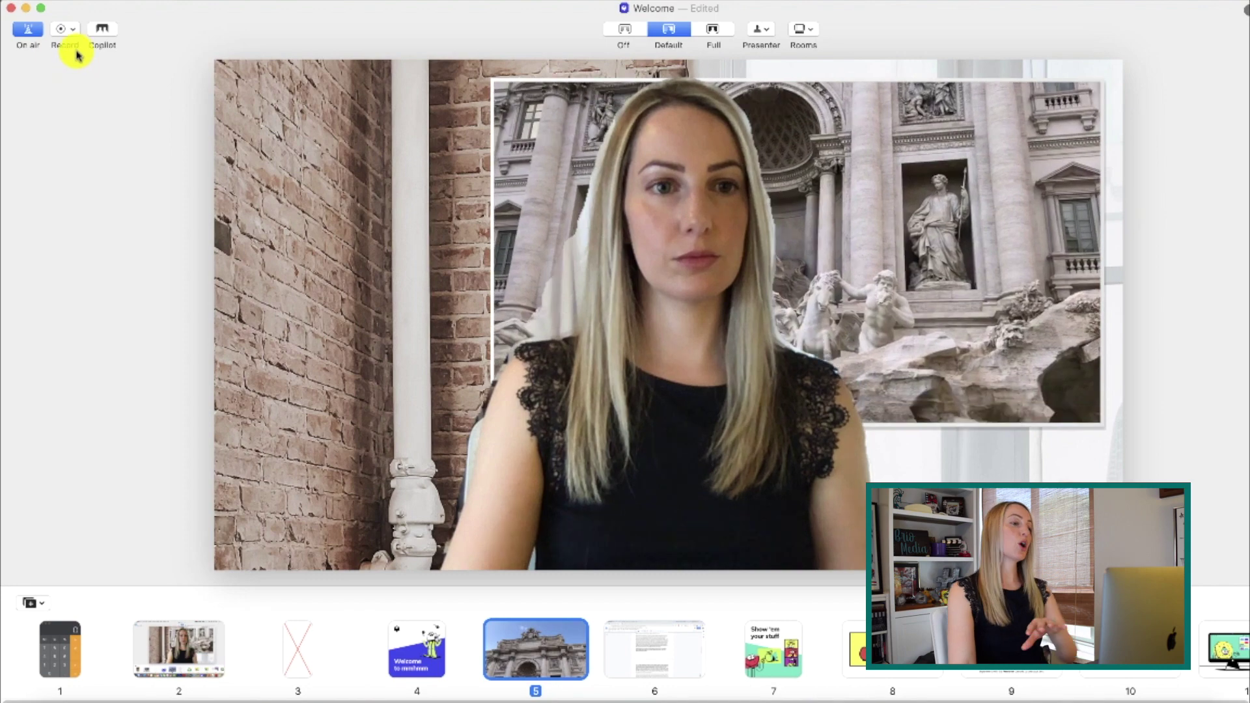
left_click(67, 30)
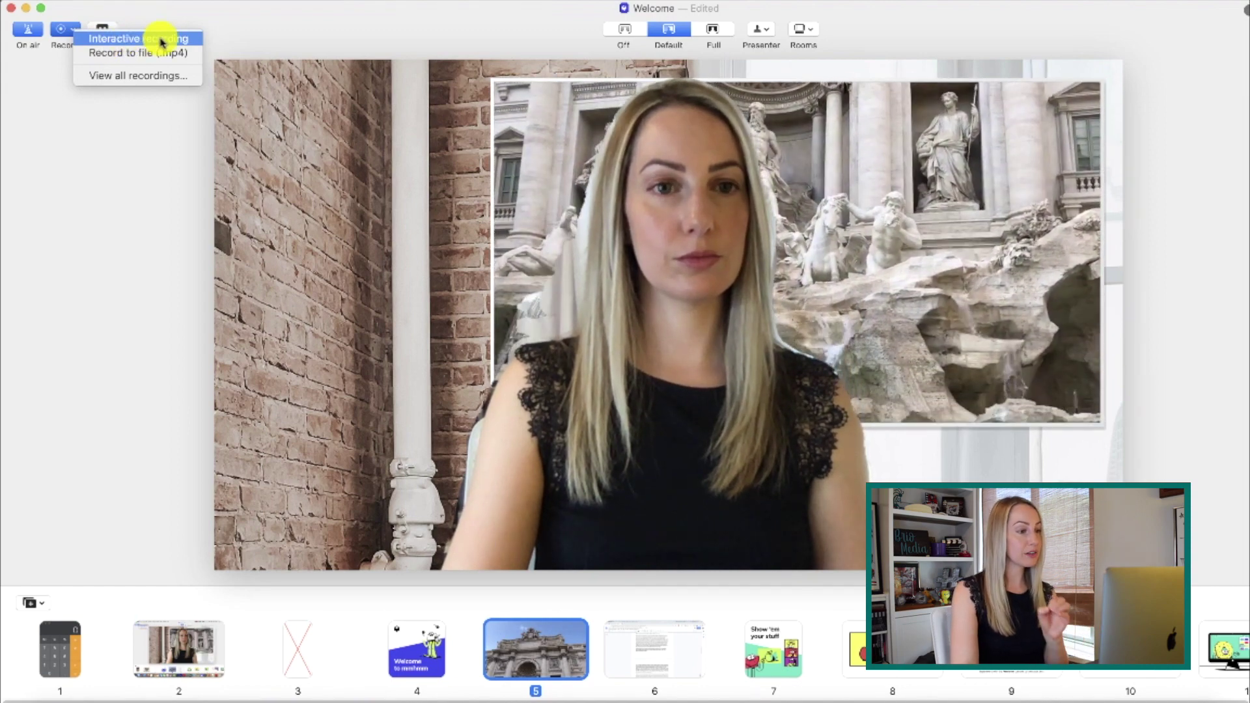
left_click(250, 31)
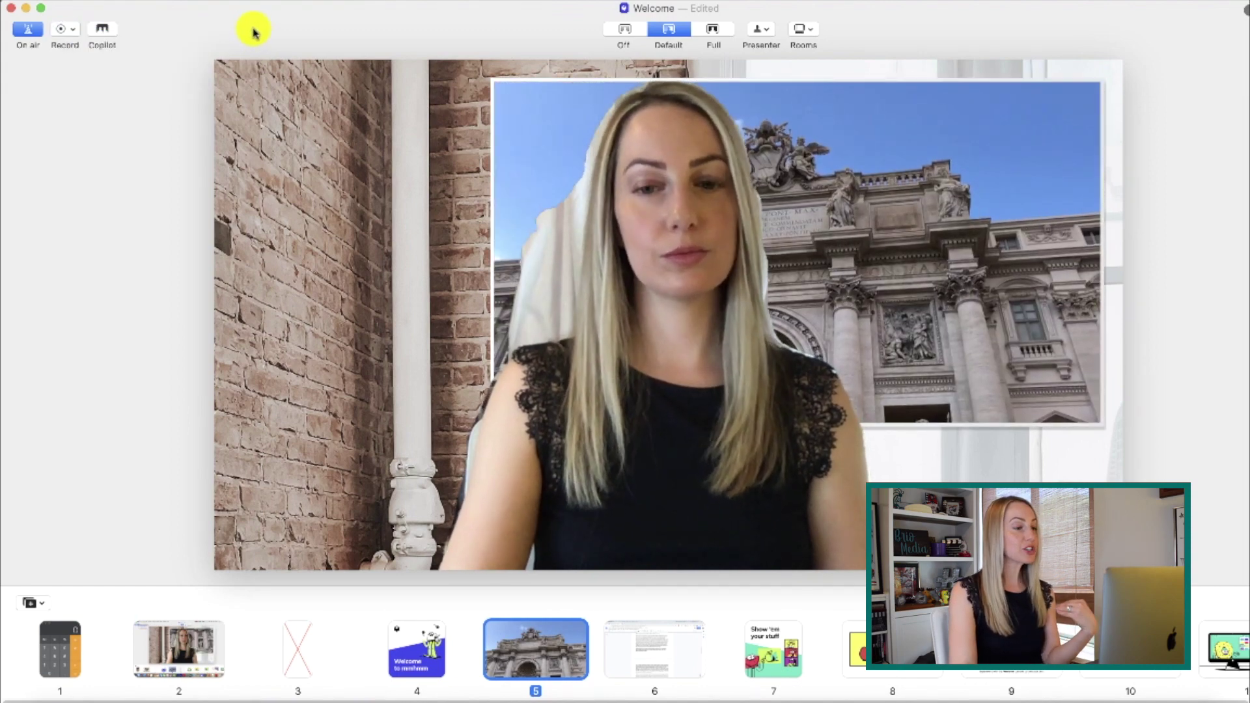
Show the Record & share slide and move the presenter to the left, clear of the slide's text.
left_click(1221, 641)
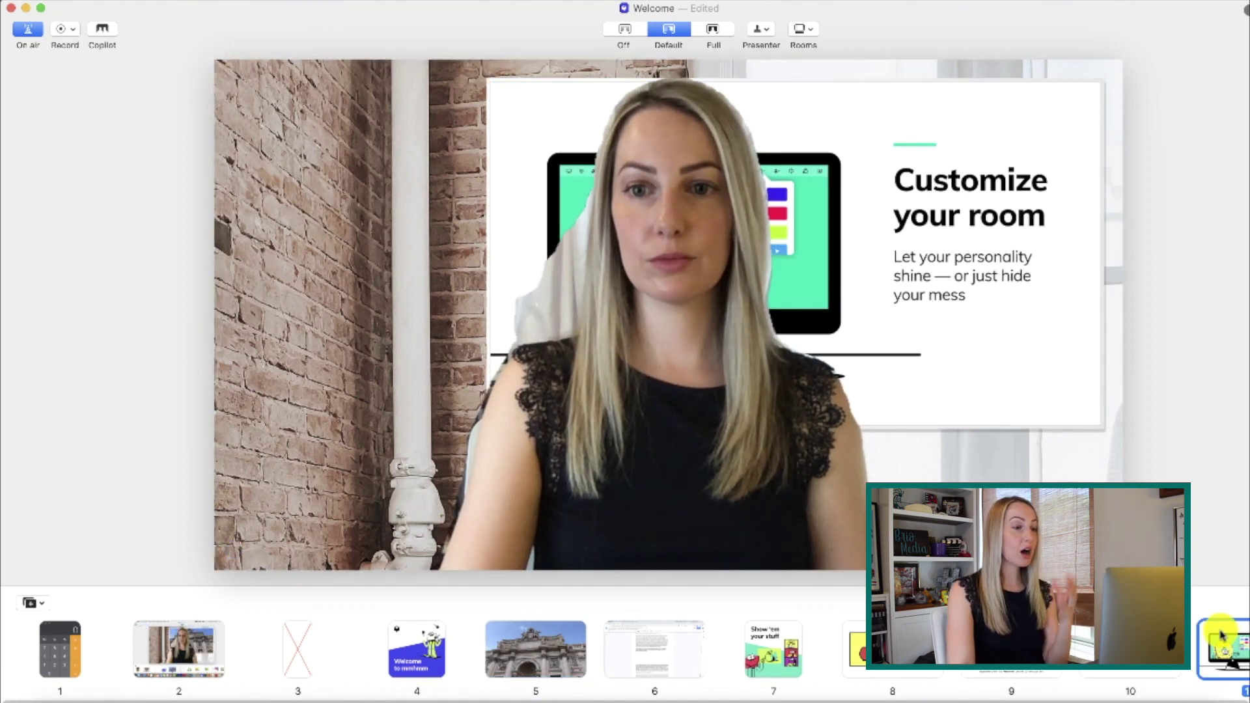
left_click(1131, 648)
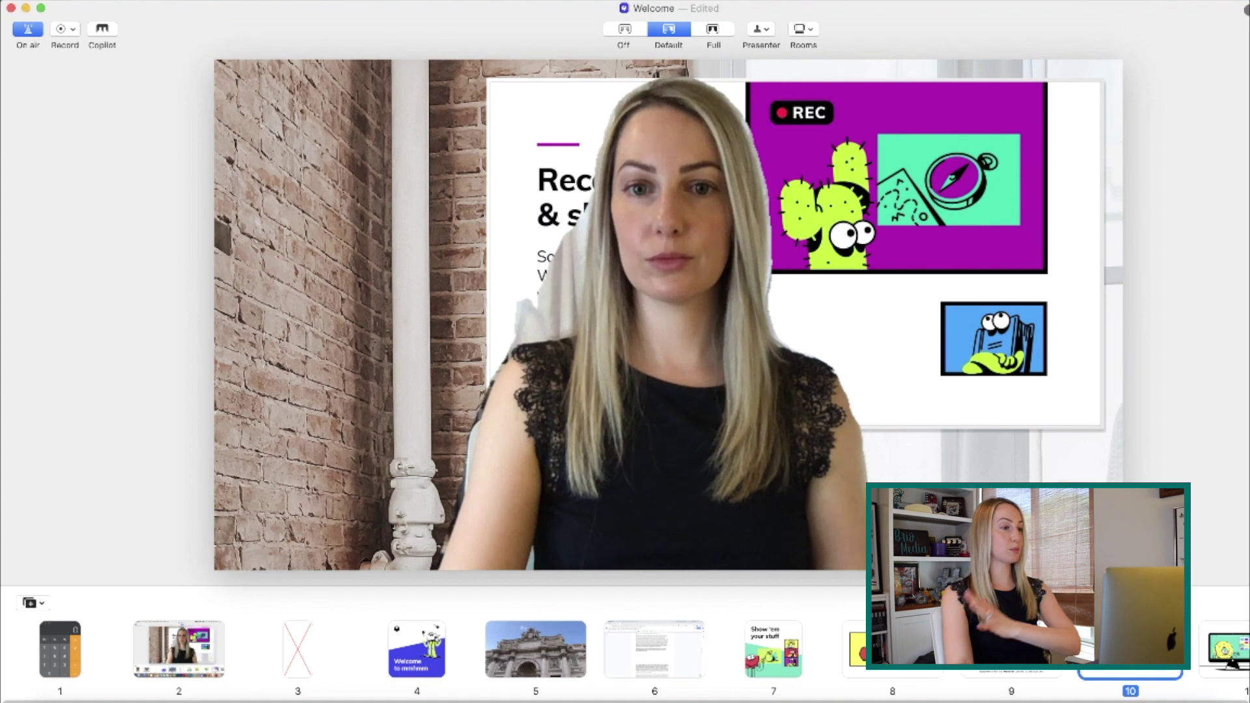
left_click_drag(702, 267, 386, 289)
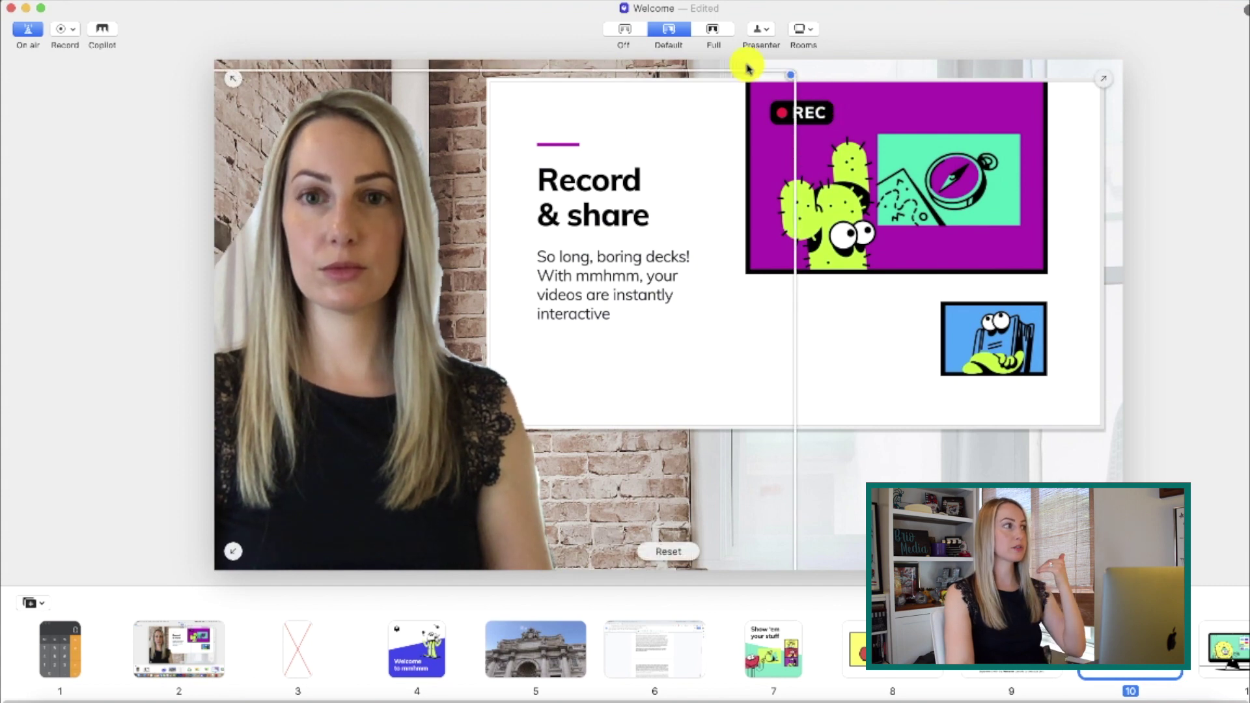
Hide the presenter from the Record & share slide and show her again.
left_click(768, 26)
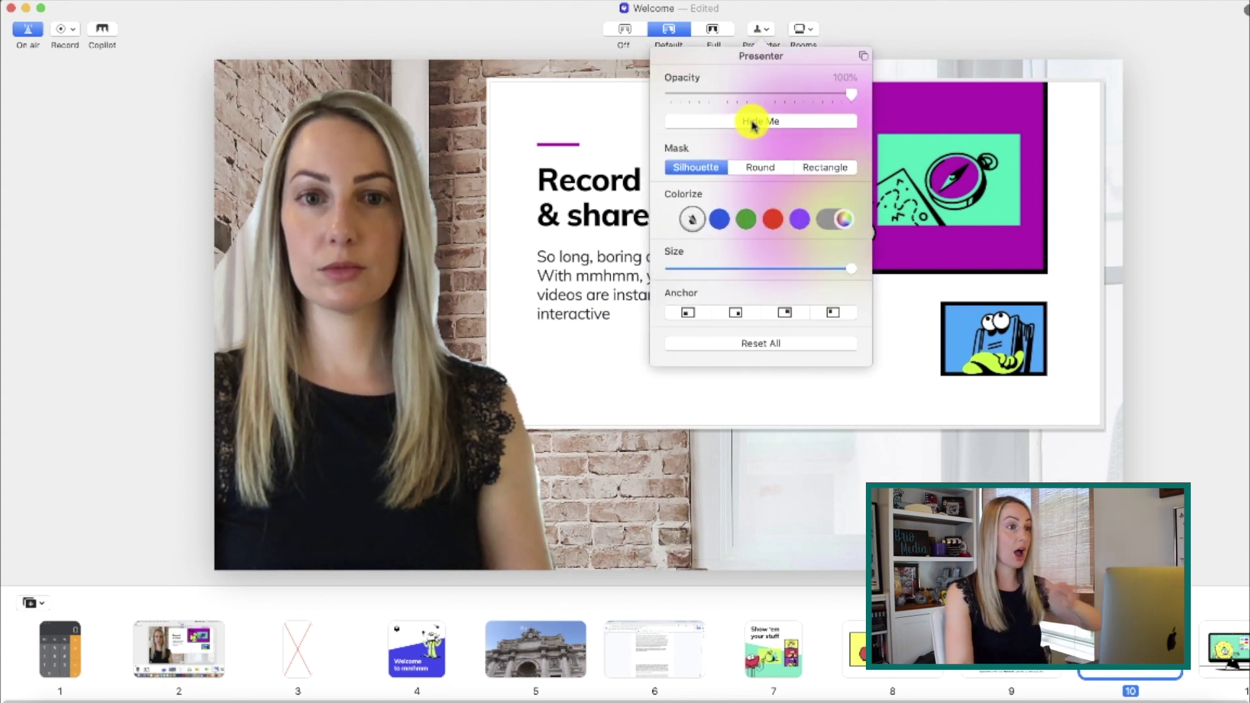
left_click(754, 123)
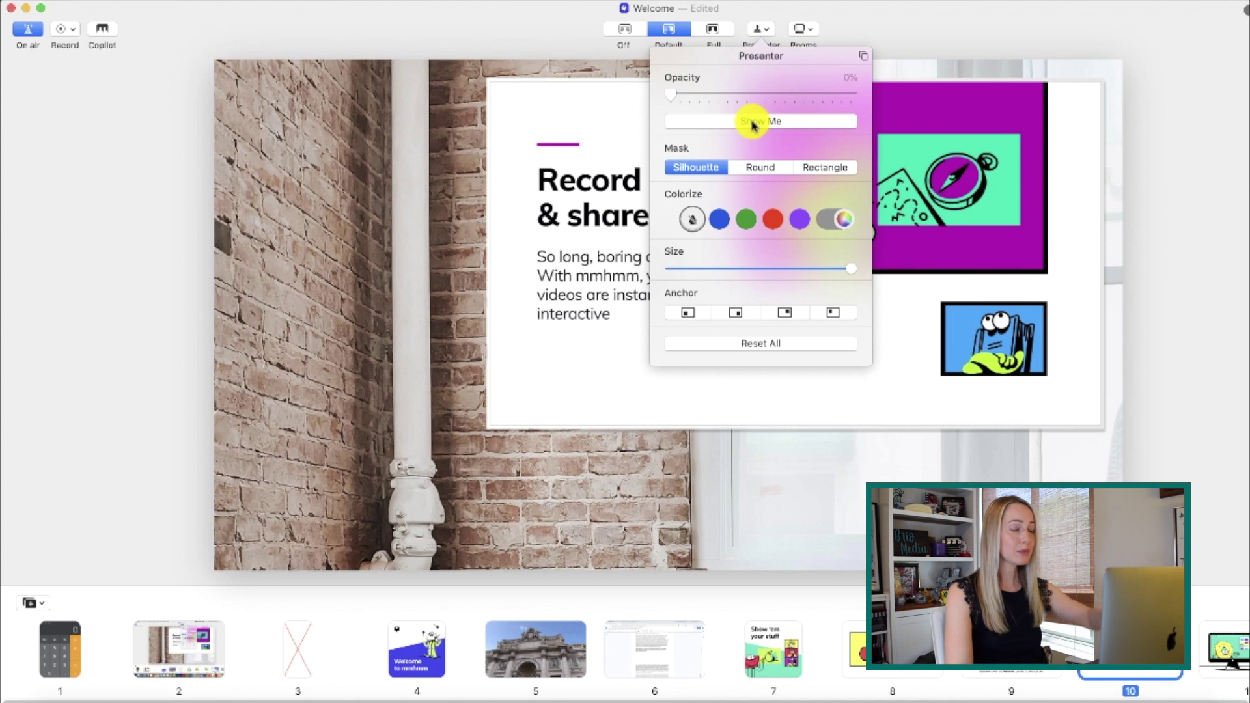
left_click(753, 124)
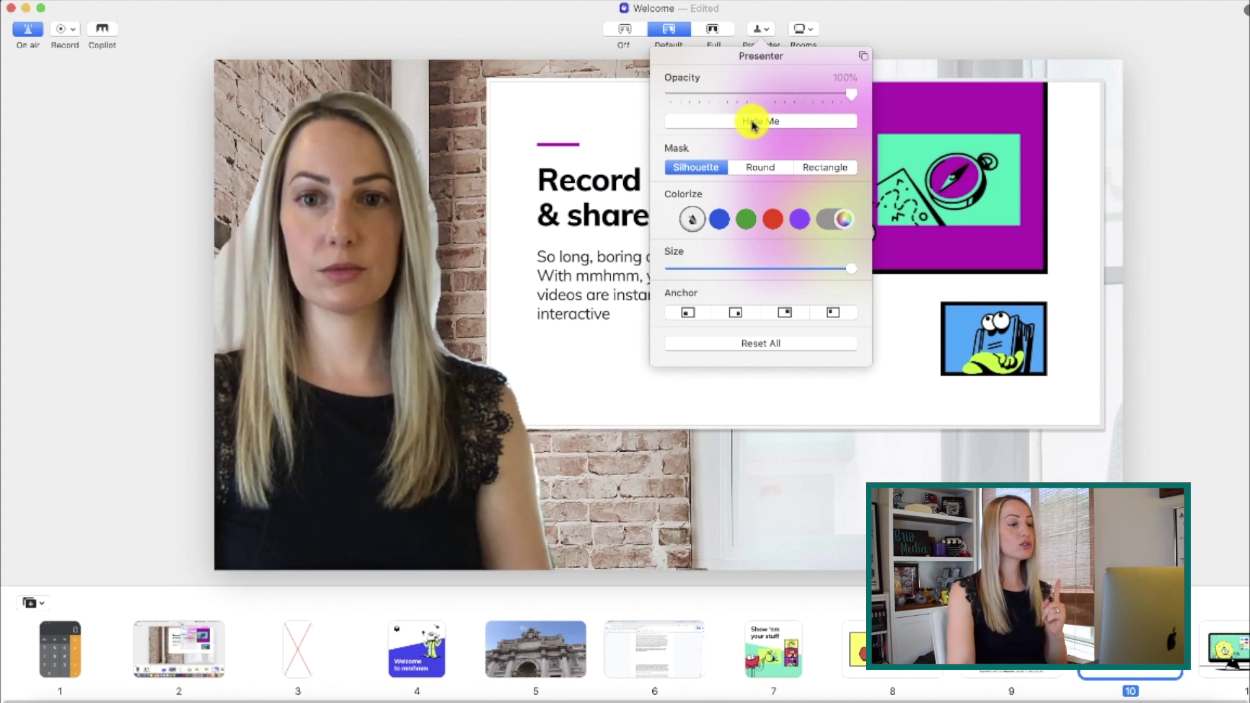
left_click(913, 31)
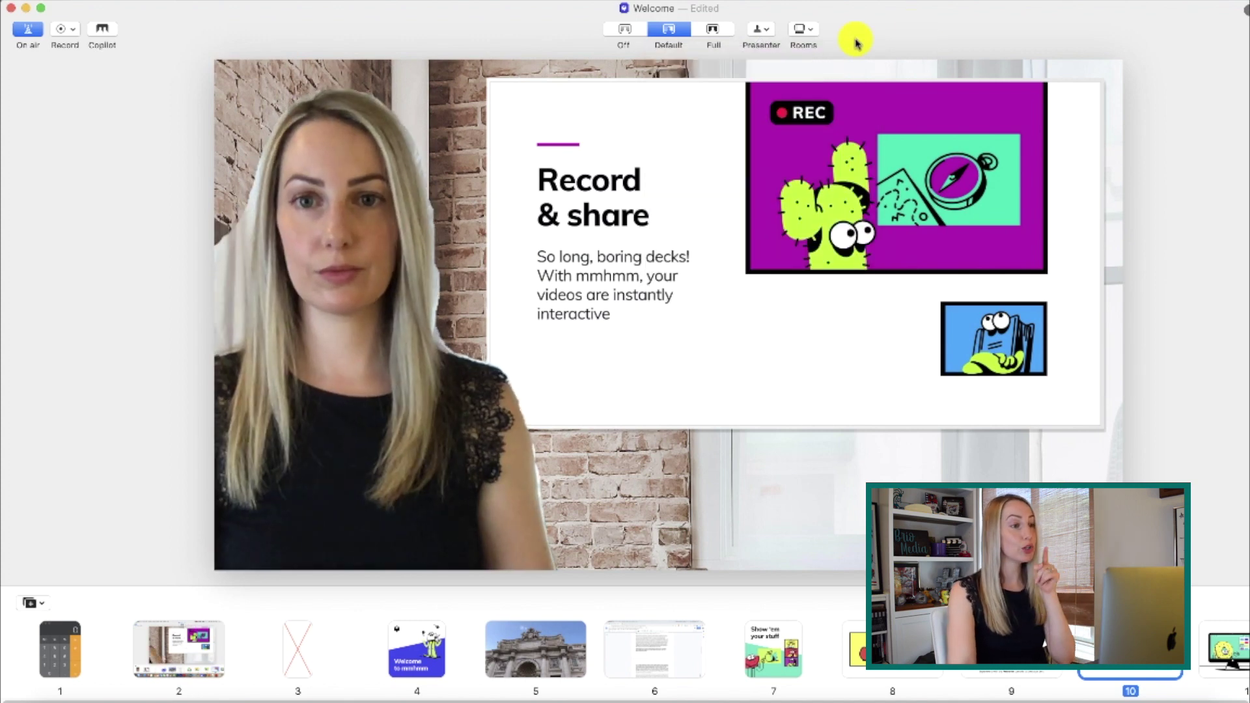
Lower the presenter's opacity to 68% and hide the presenter completely.
left_click(757, 32)
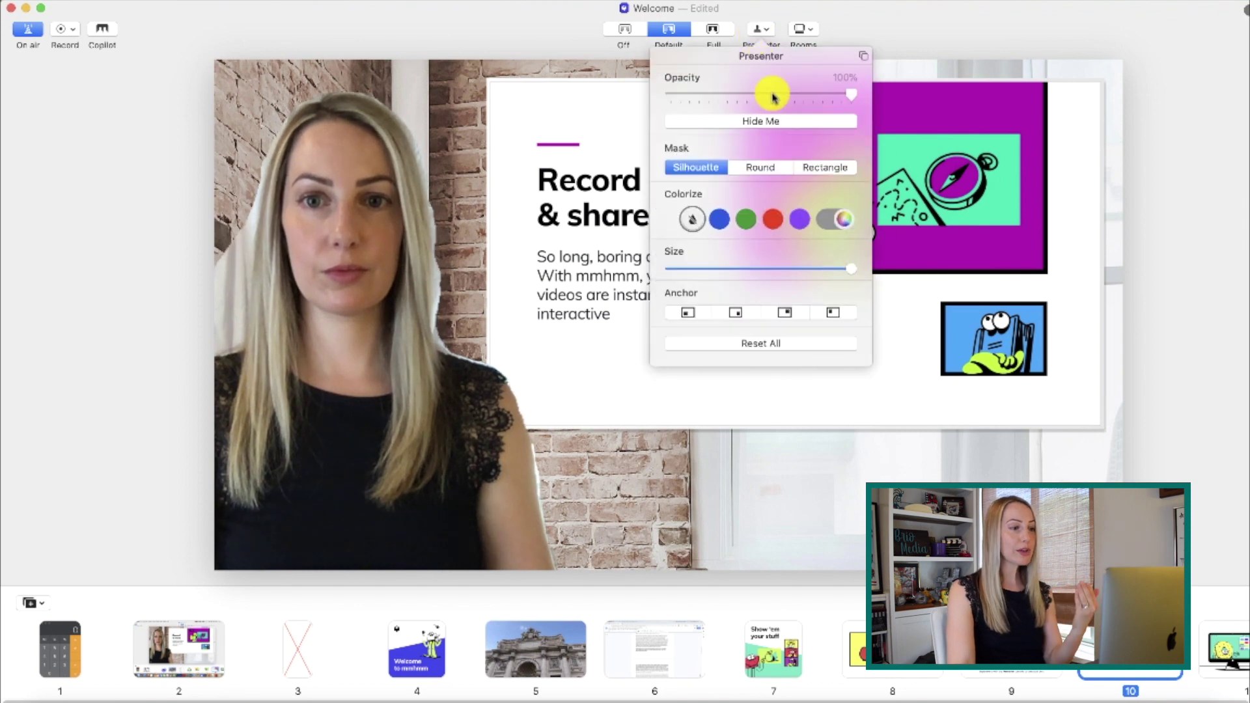
left_click_drag(853, 97, 809, 112)
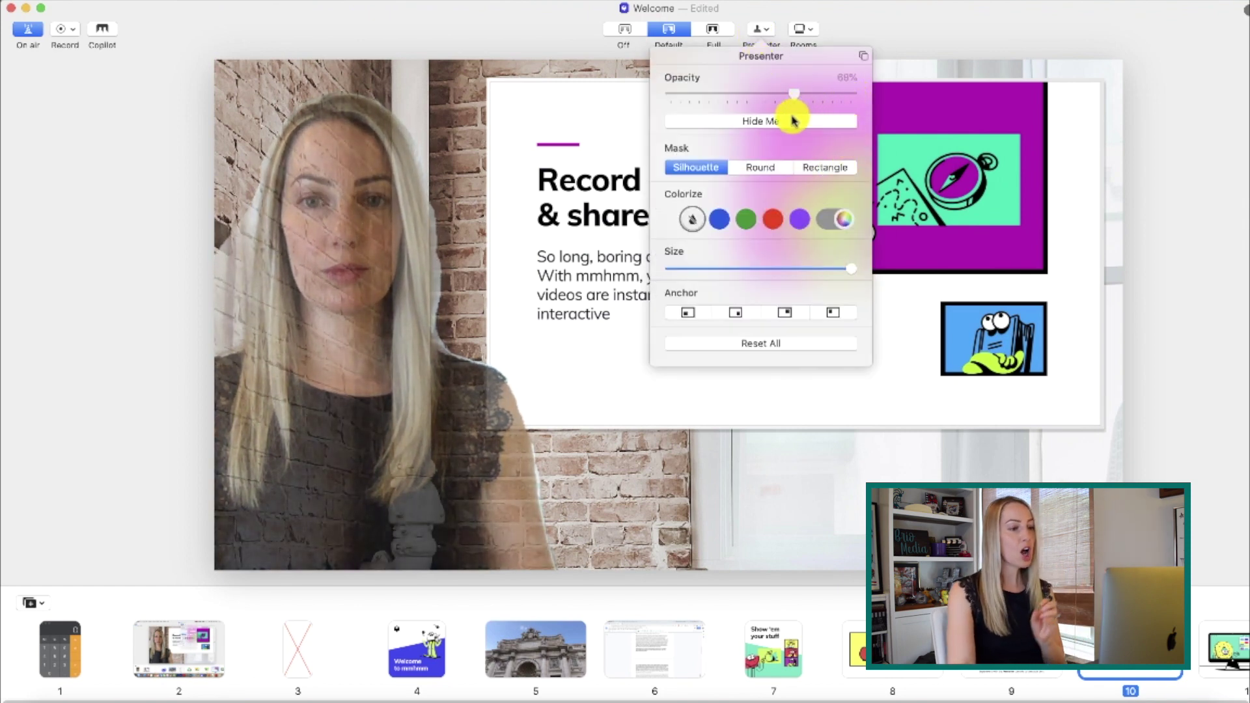
left_click(773, 126)
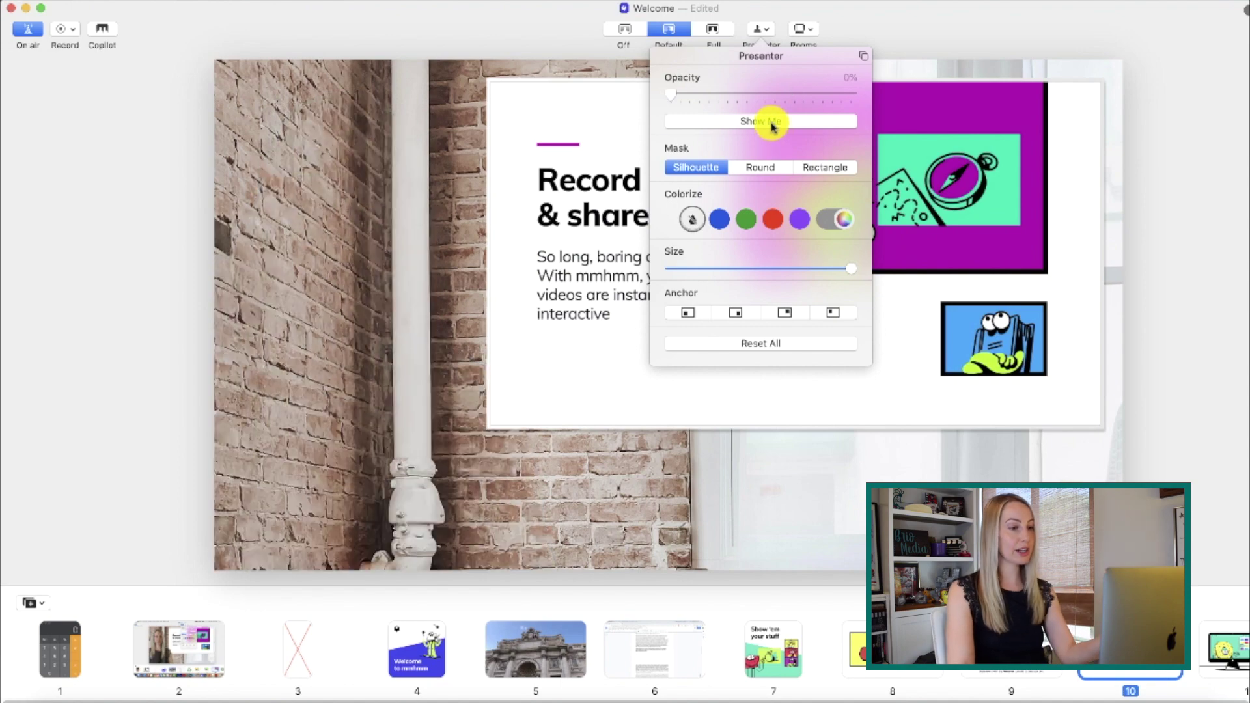
Show the presenter again with the opacity and size sliders at their maximum.
left_click(773, 126)
left_click_drag(779, 99, 891, 86)
mouse_move(845, 270)
left_mouse_down()
mouse_move(725, 298)
mouse_move(851, 256)
mouse_move(734, 282)
mouse_move(867, 264)
left_mouse_up()
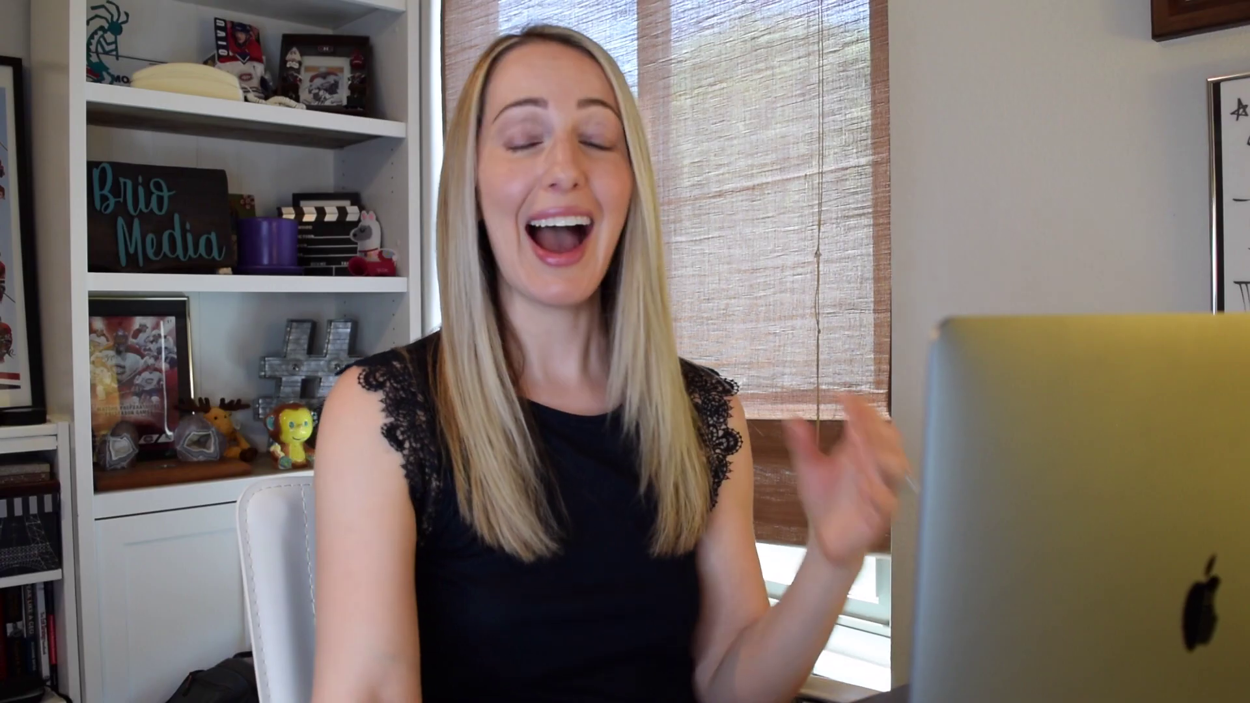